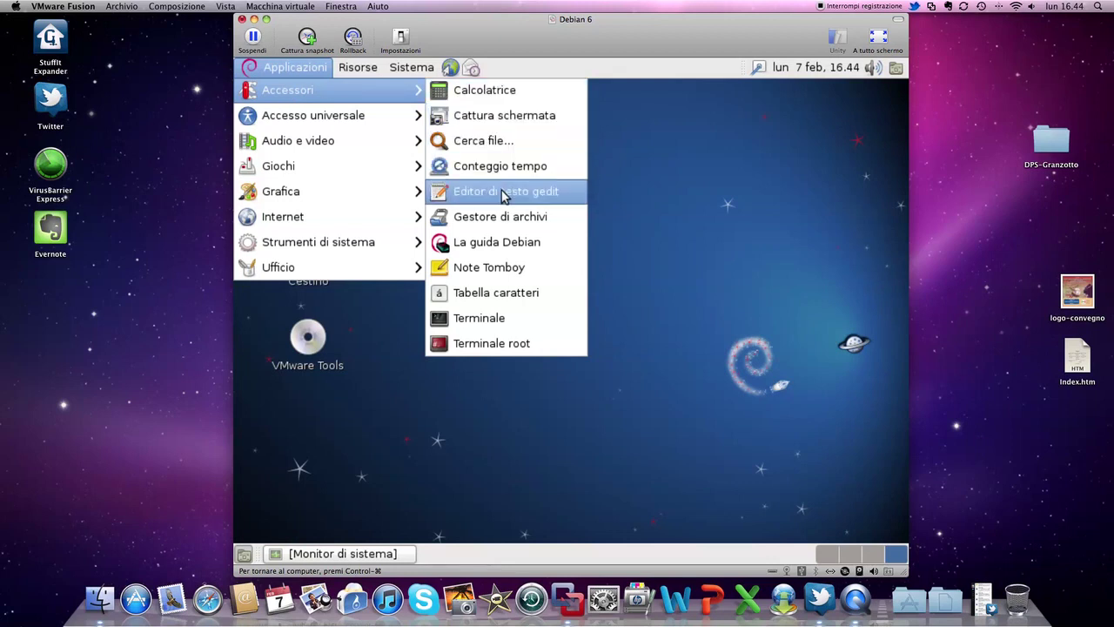
- Look through the installed application categories and launch Monitor di sistema from the system tools
mouse_move(383, 118)
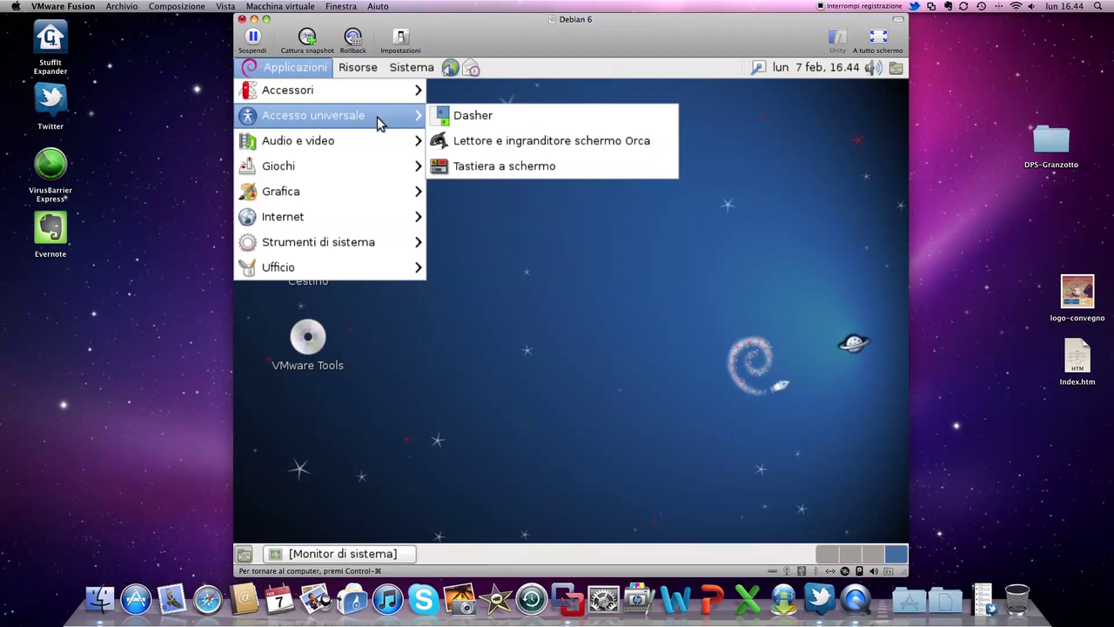
mouse_move(374, 150)
mouse_move(370, 170)
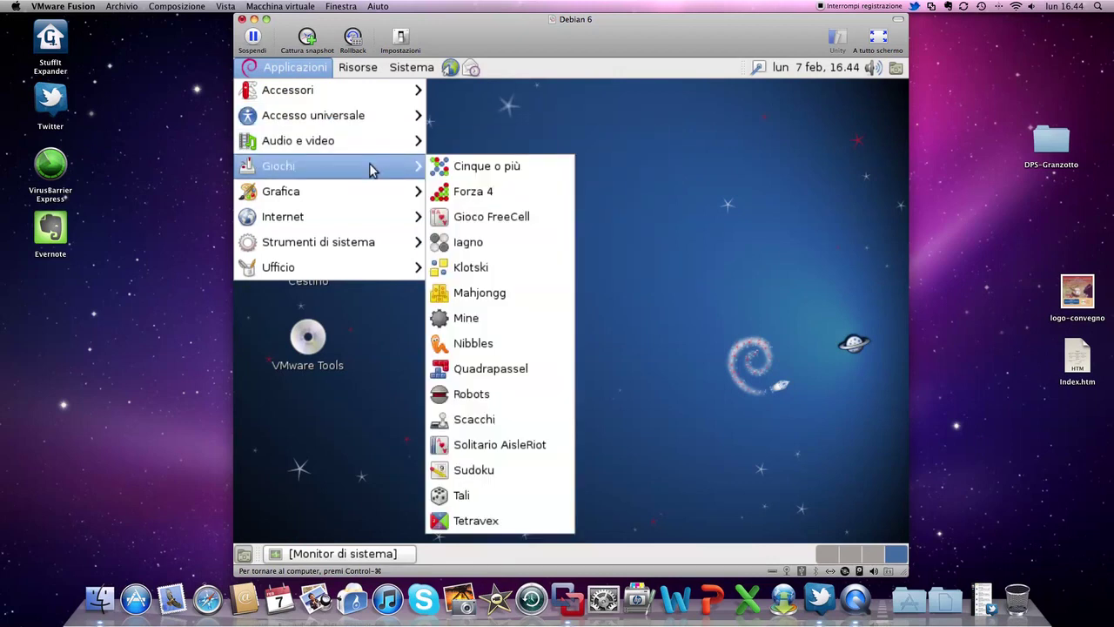
mouse_move(367, 189)
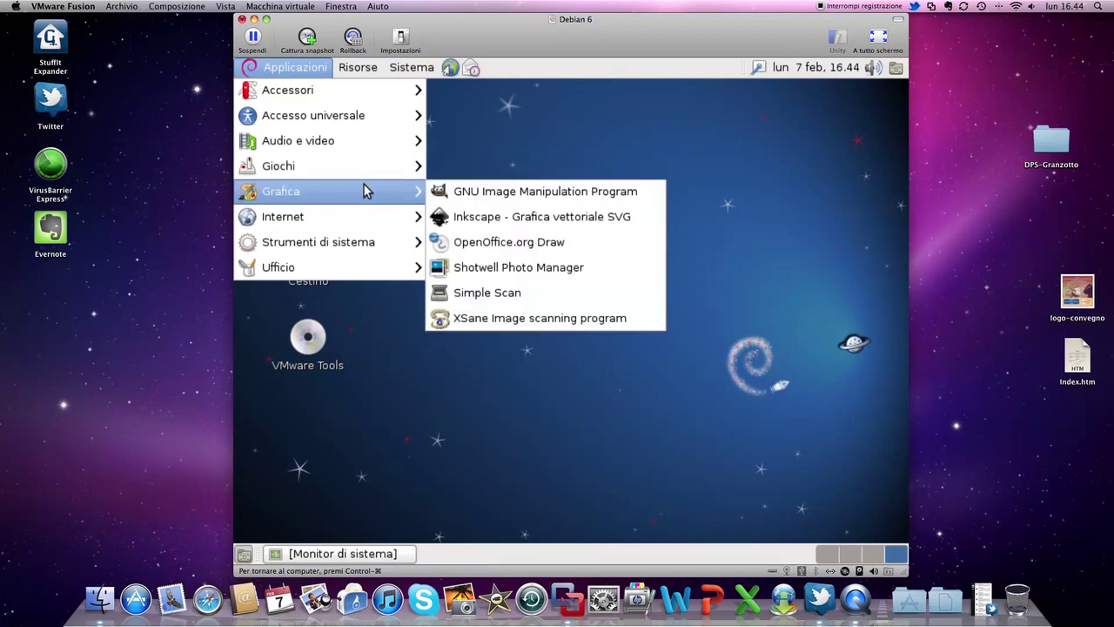
mouse_move(362, 212)
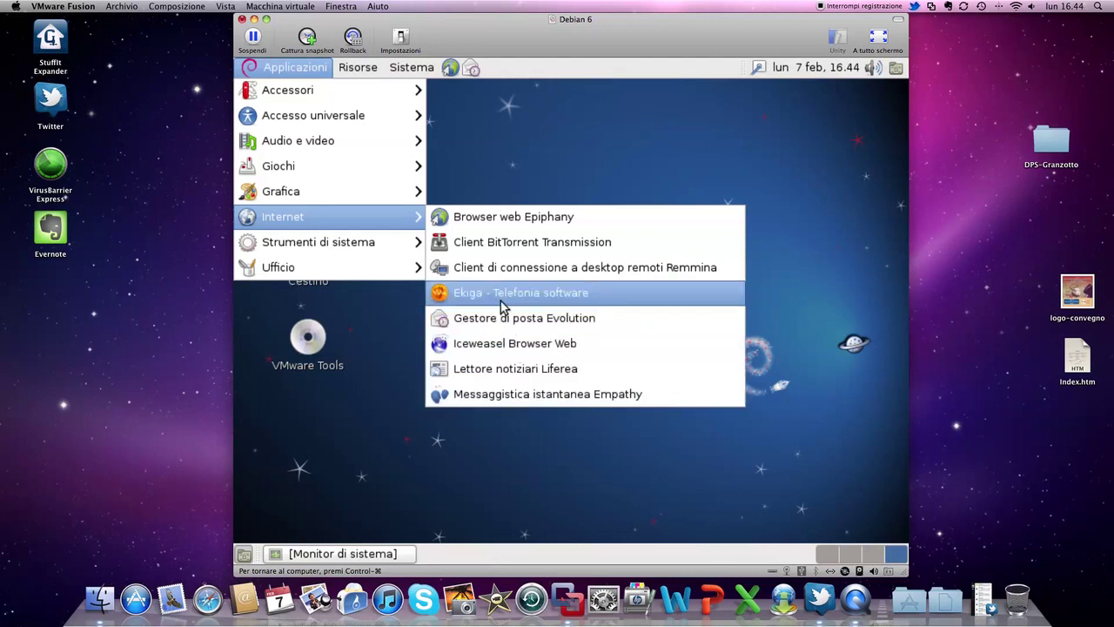
mouse_move(388, 256)
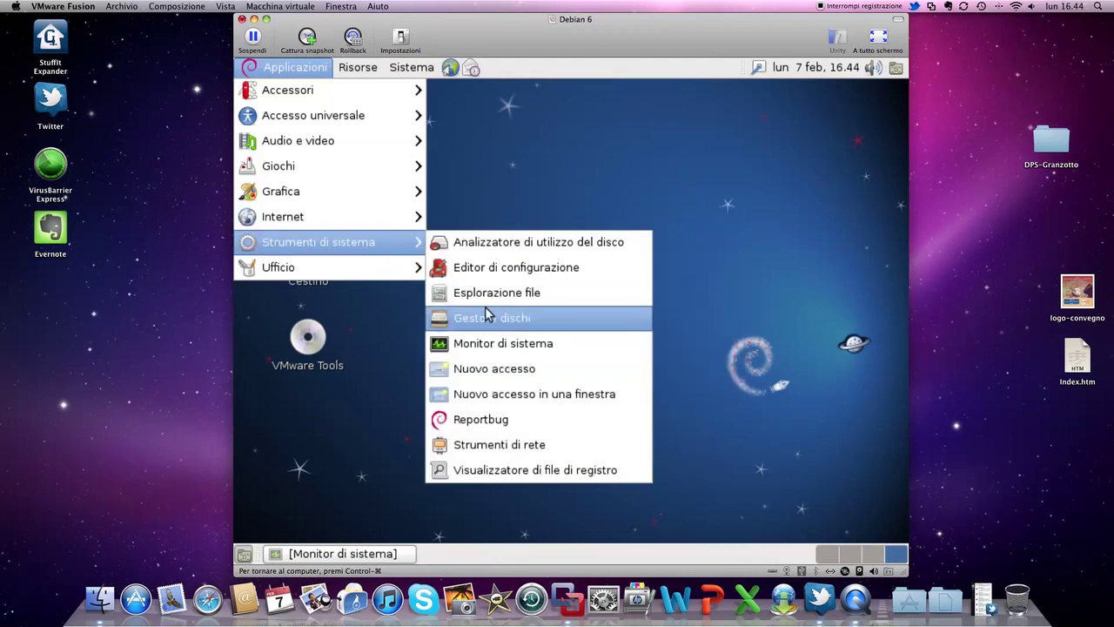
click(490, 347)
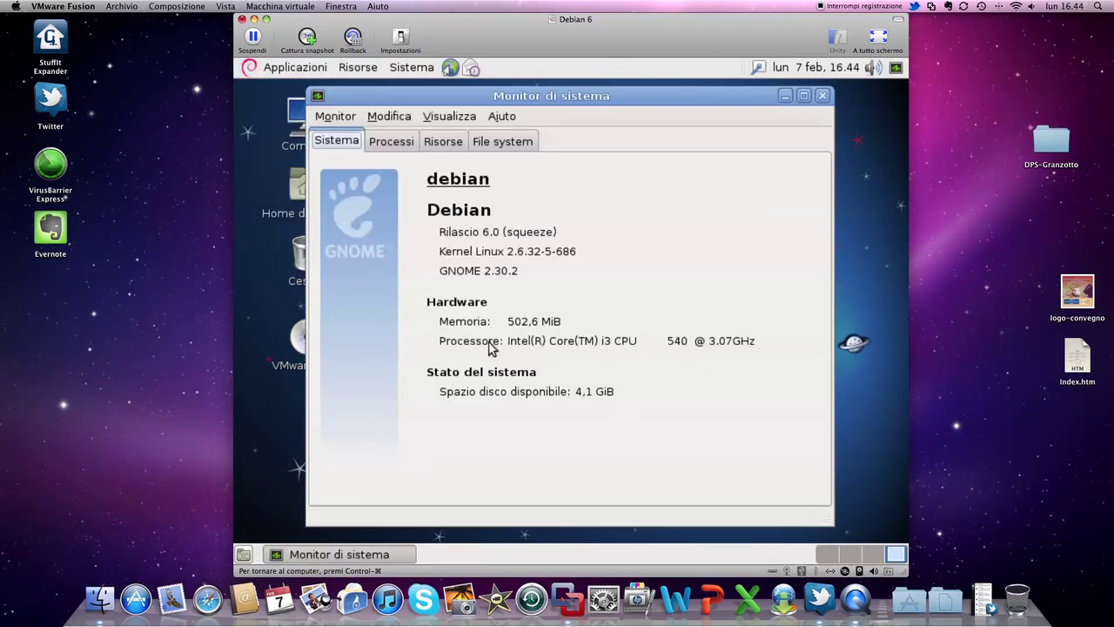
- Review the processes, resource usage and file systems in the system monitor and close it
click(393, 144)
click(443, 144)
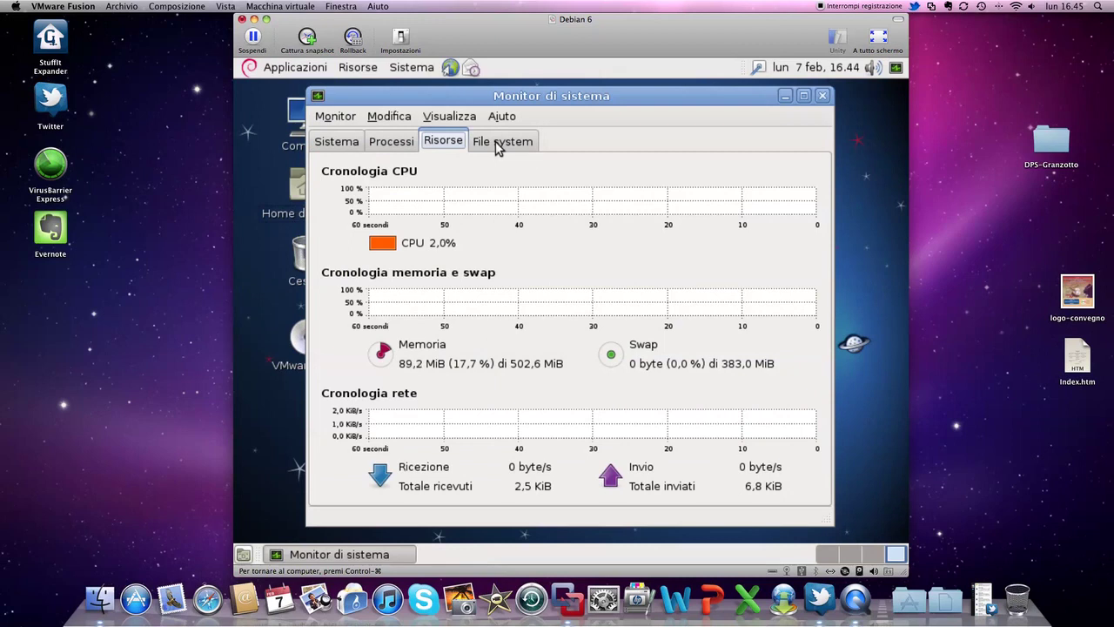
click(500, 143)
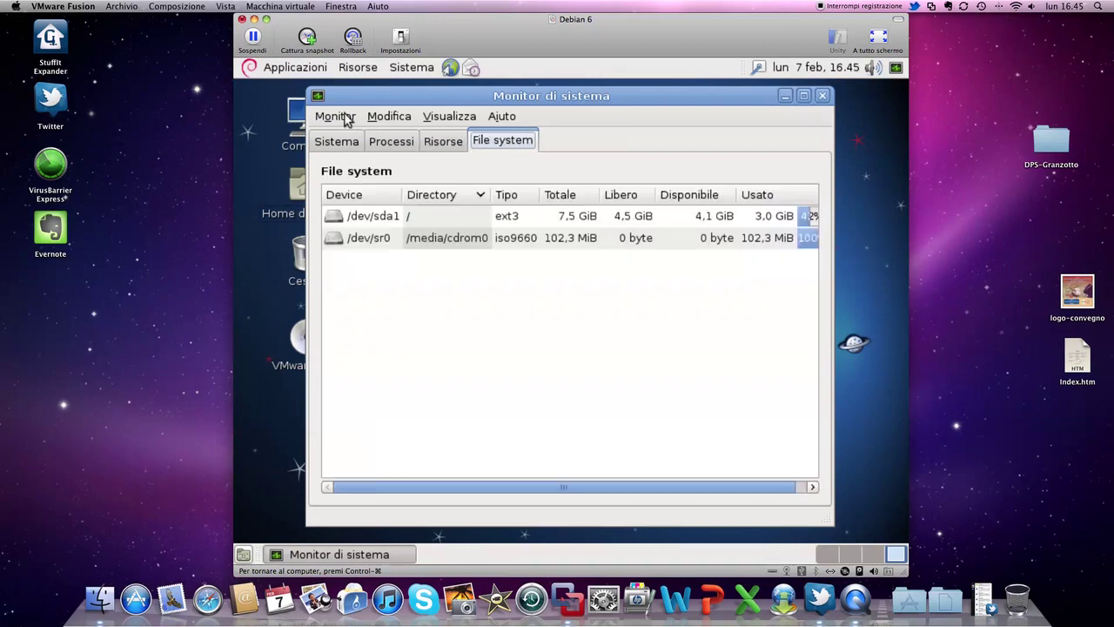
click(821, 95)
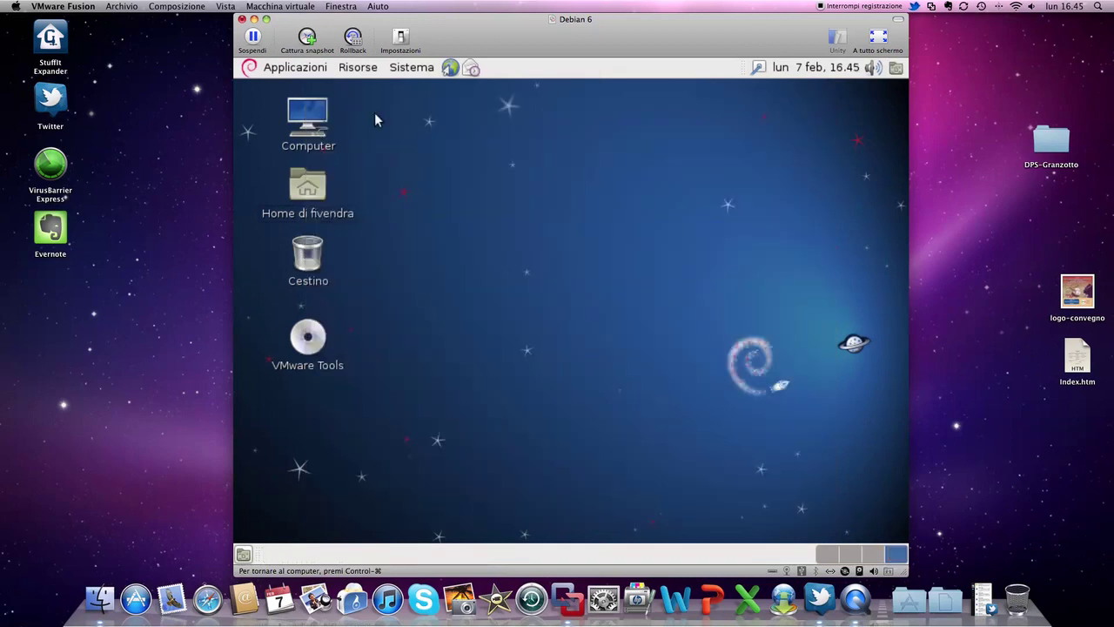
- Launch the OpenOffice.org start screen from the office applications to view its document types and close it
click(250, 70)
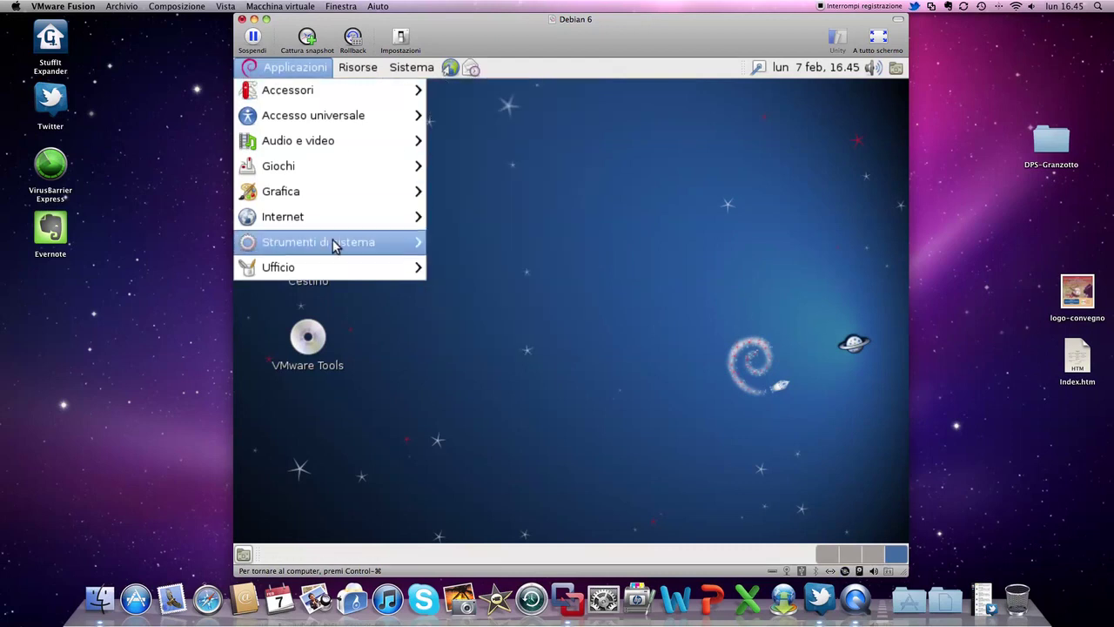
mouse_move(338, 249)
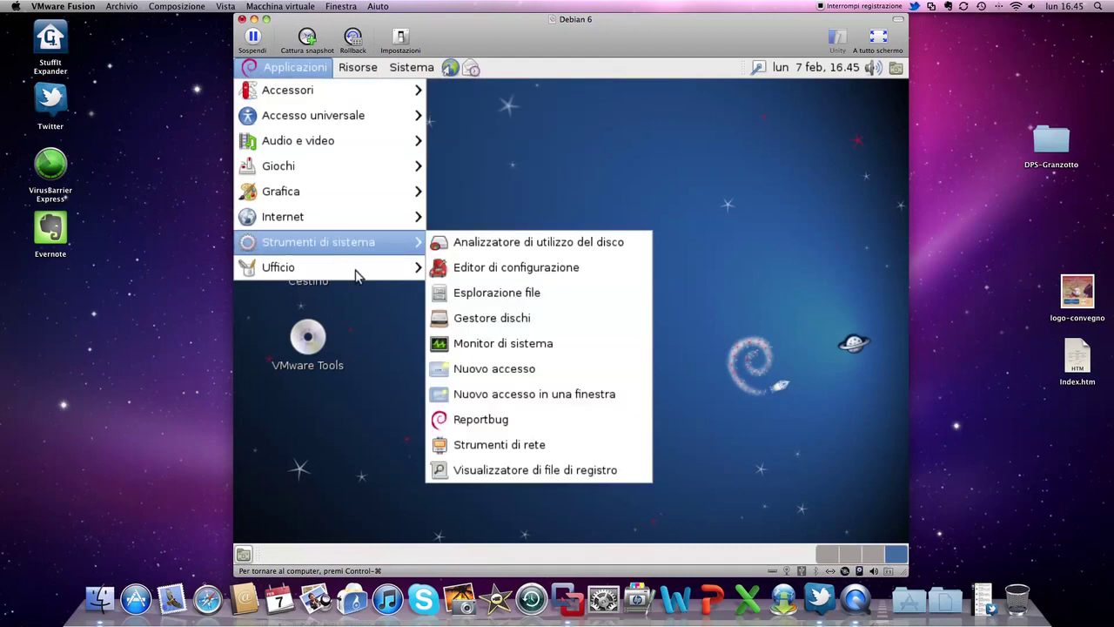
mouse_move(355, 276)
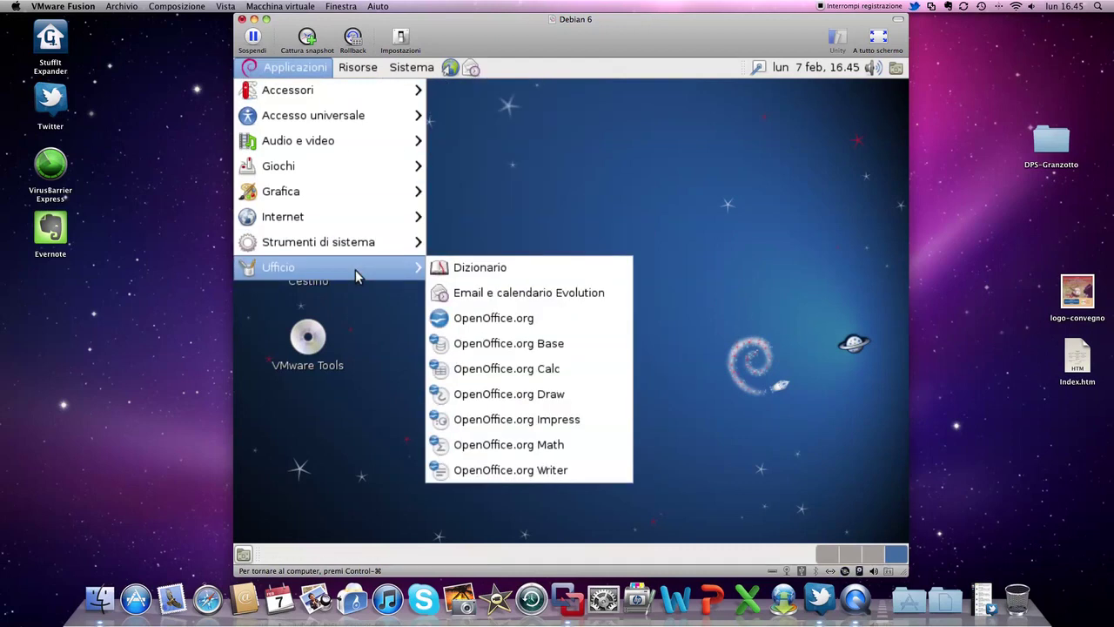
click(485, 320)
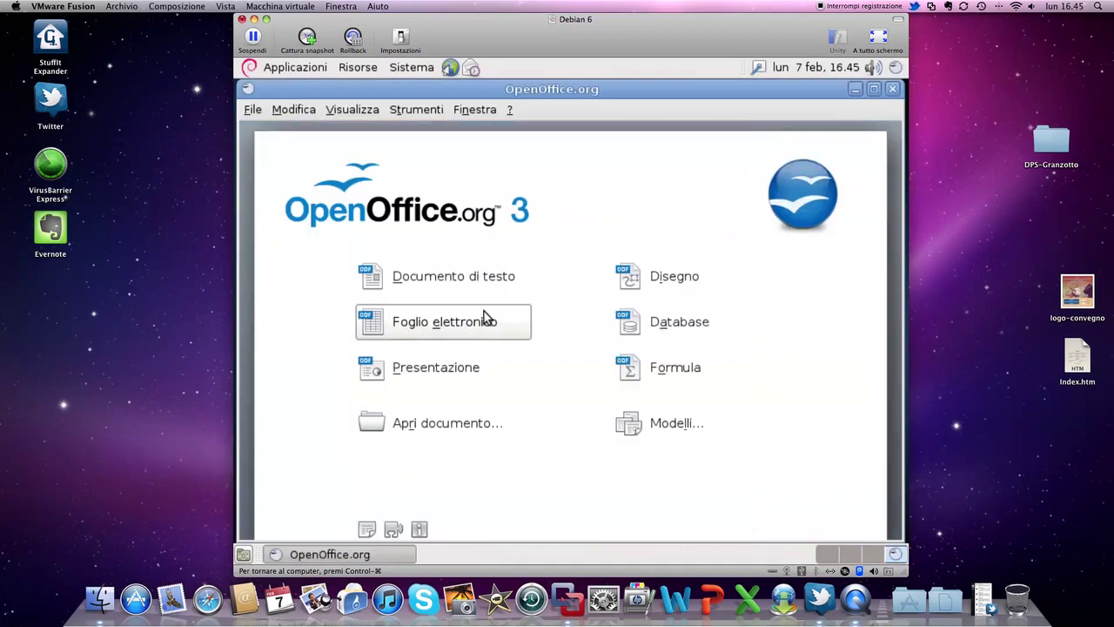
click(891, 89)
- Browse the Computer location and the Documenti and Musica folders in the file manager, and close it
click(295, 68)
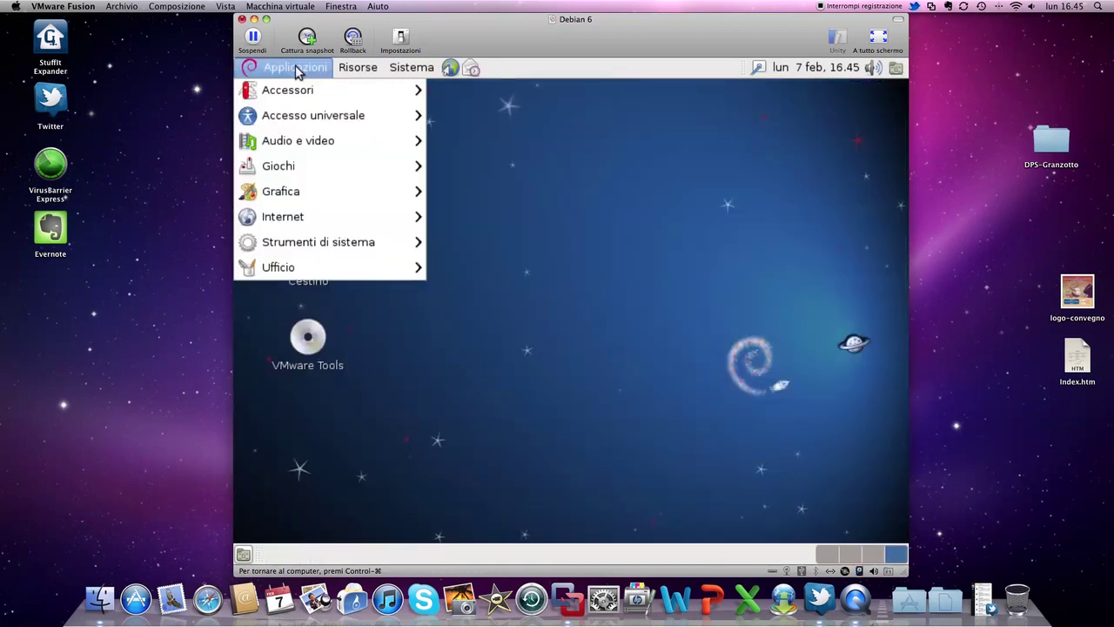
mouse_move(347, 70)
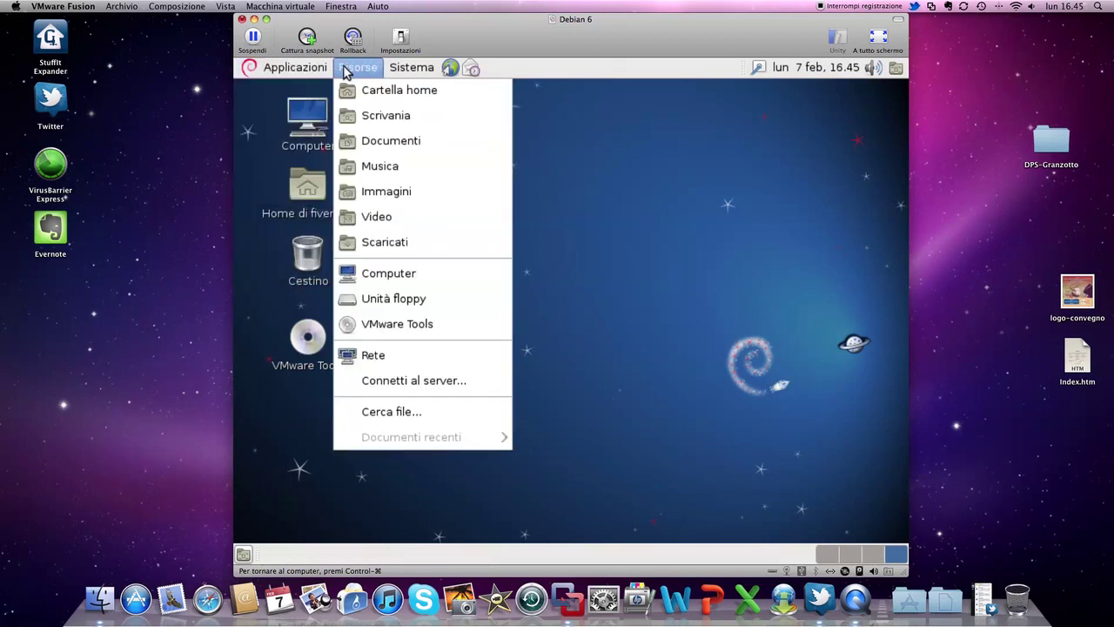
click(397, 275)
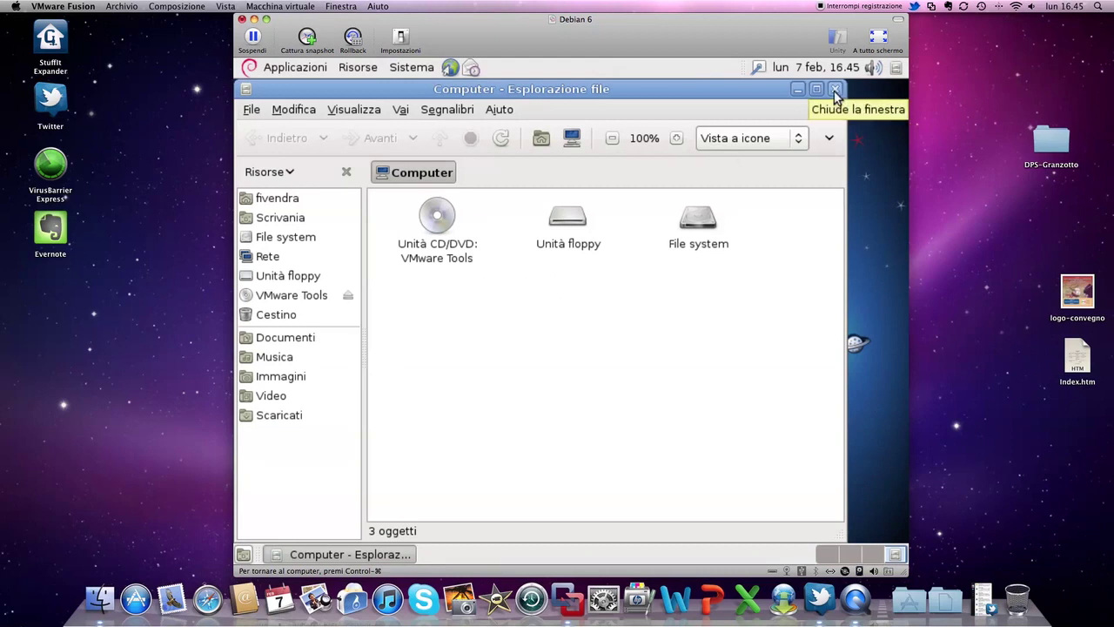
click(282, 339)
click(280, 358)
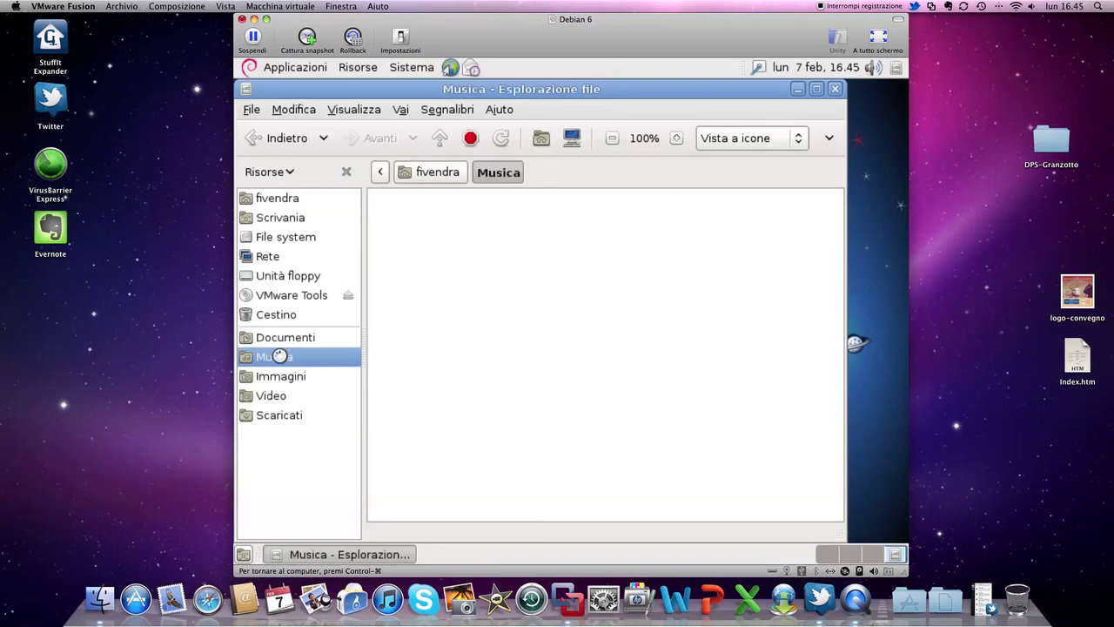
click(833, 89)
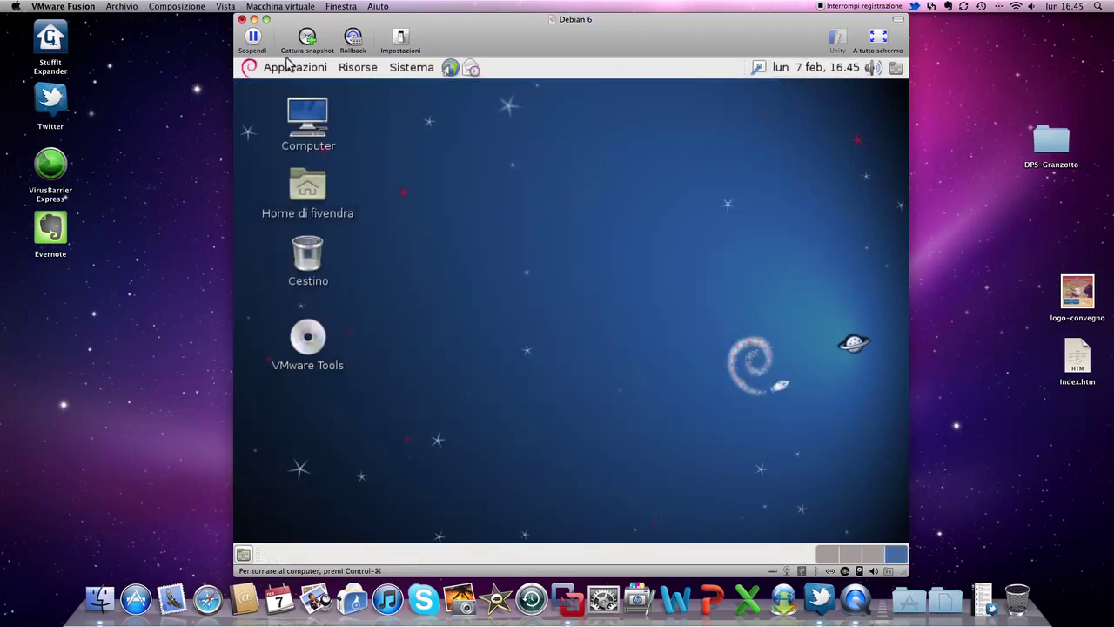
- Check the system's update status in Gestore aggiornamenti, authorizing with the administrator password, and close it
click(413, 69)
mouse_move(445, 93)
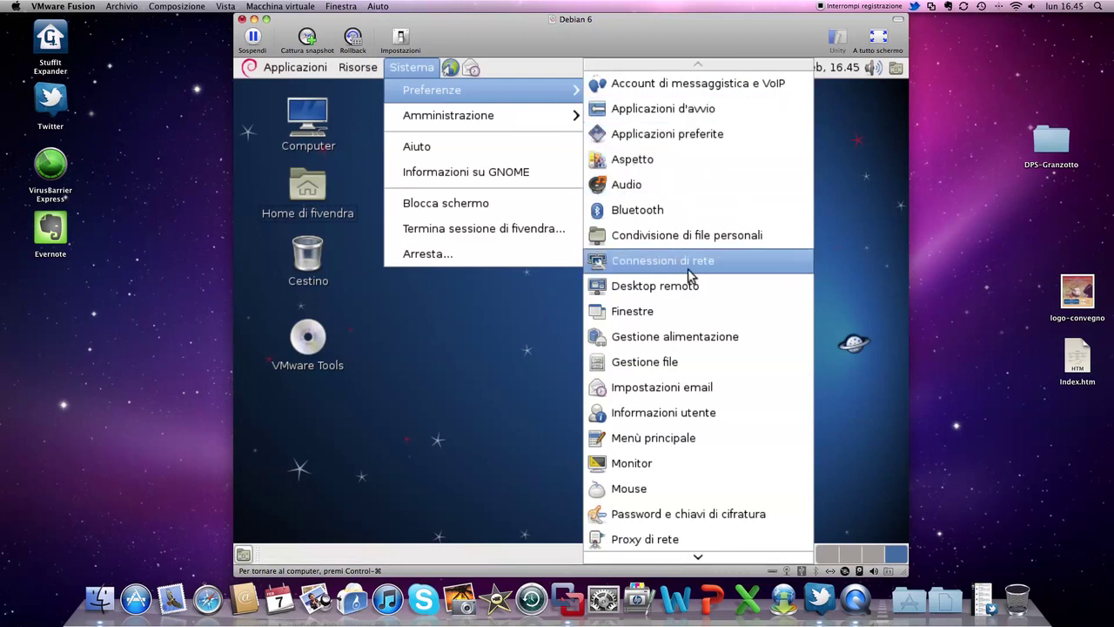
mouse_move(691, 559)
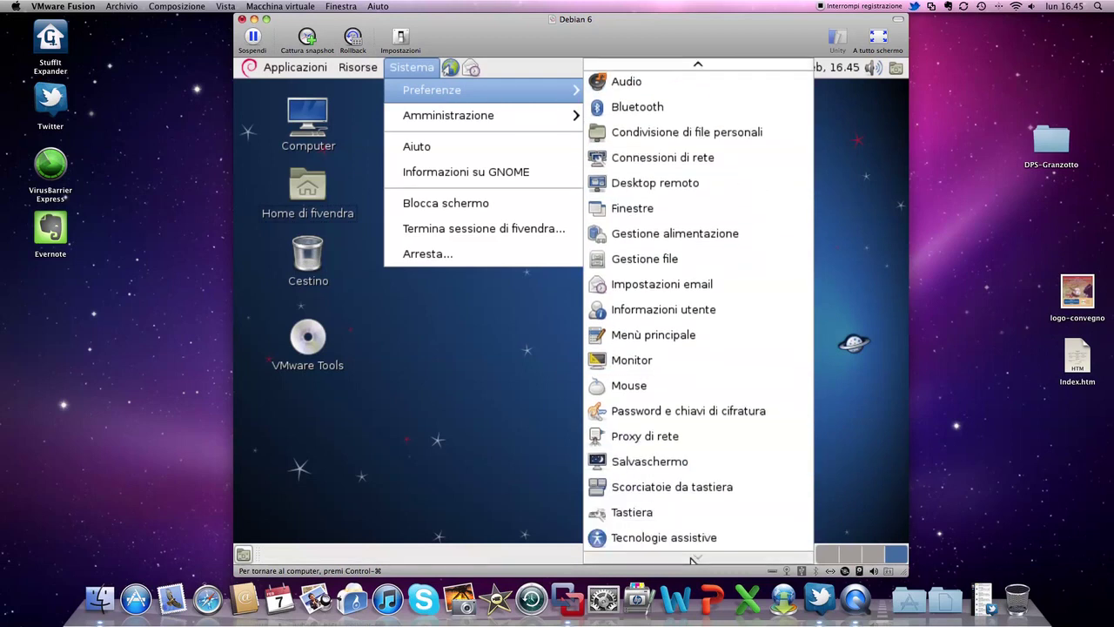
mouse_move(511, 130)
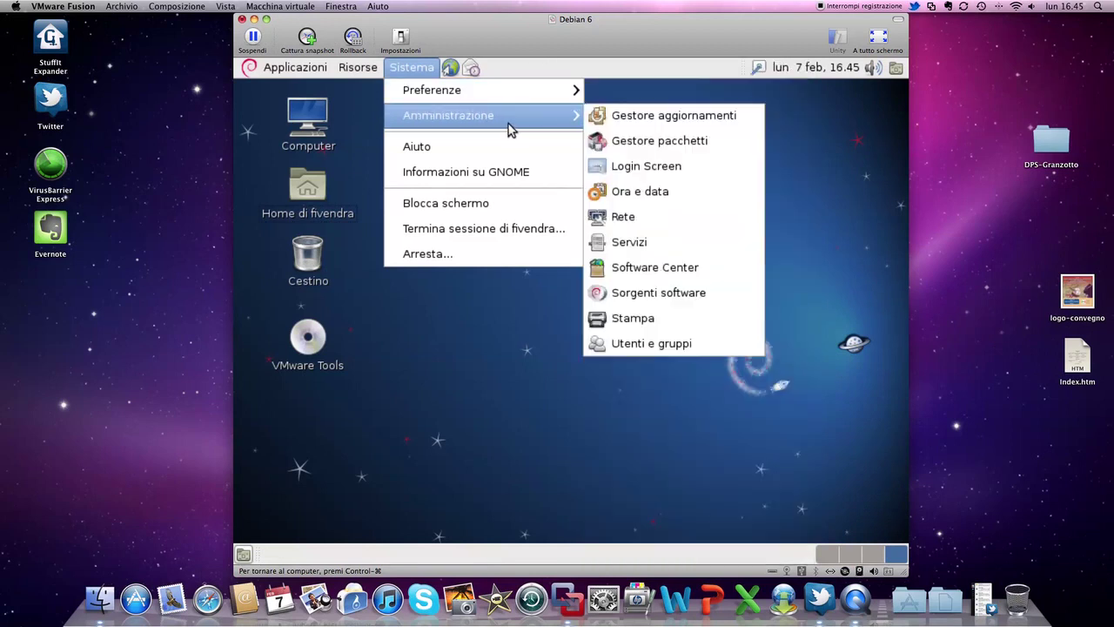
click(643, 125)
text(aaaaa)
key(Return)
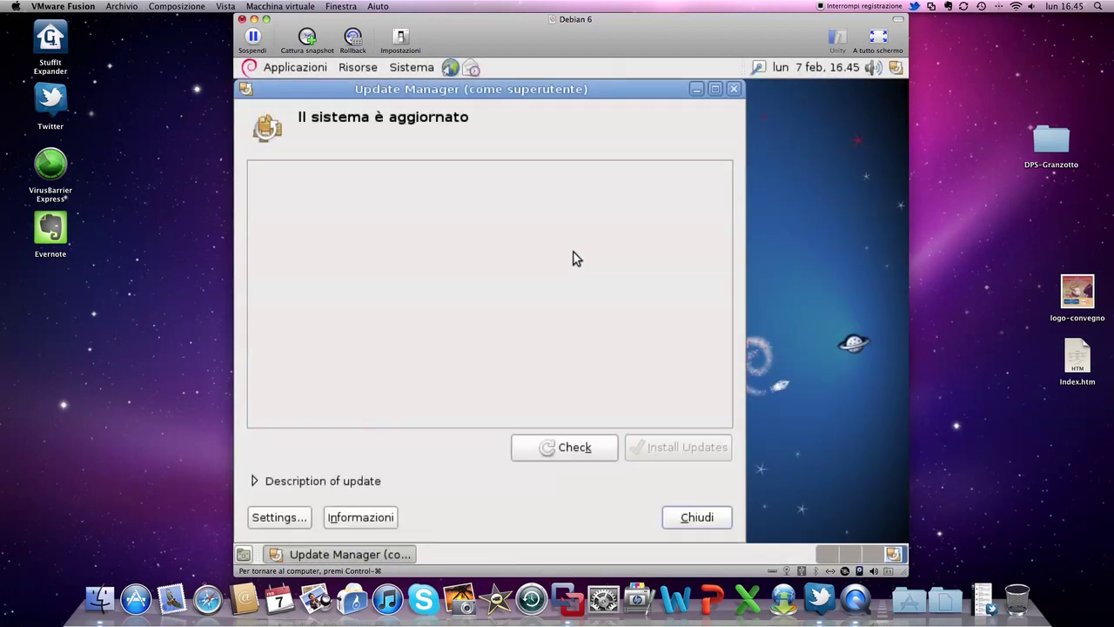
click(707, 518)
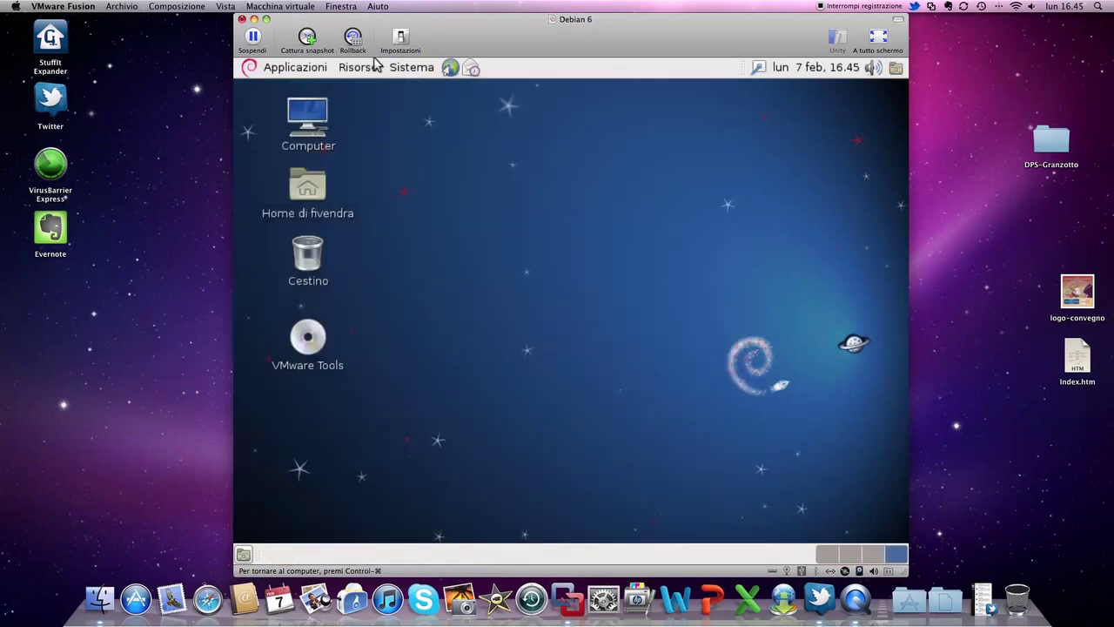
- Launch Software Center from the administration tools and look over its software sections
click(411, 67)
mouse_move(452, 116)
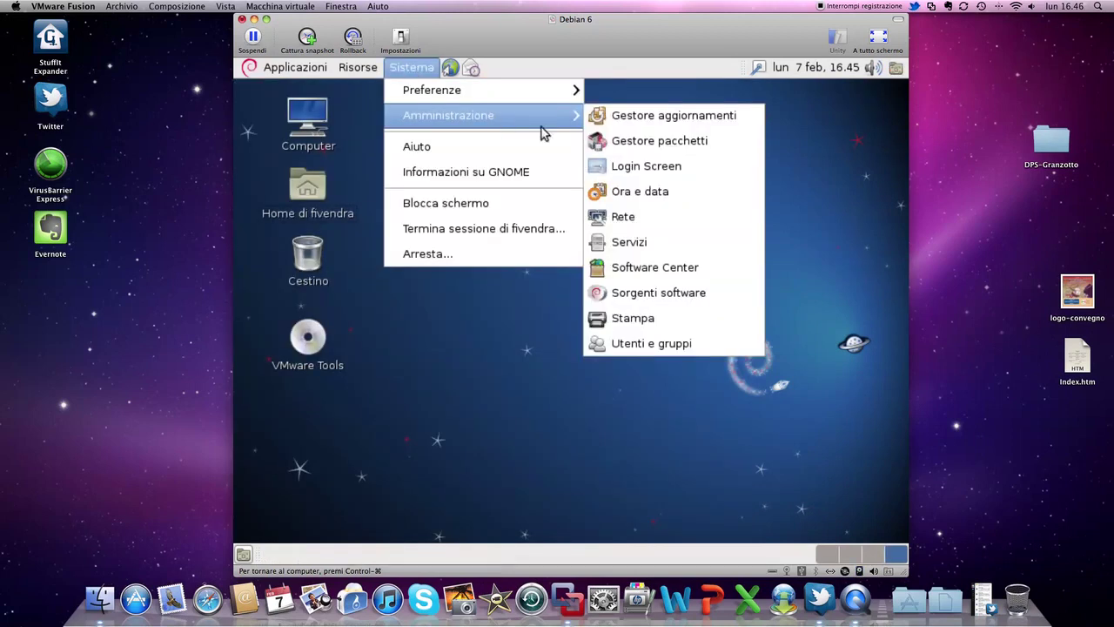
click(697, 265)
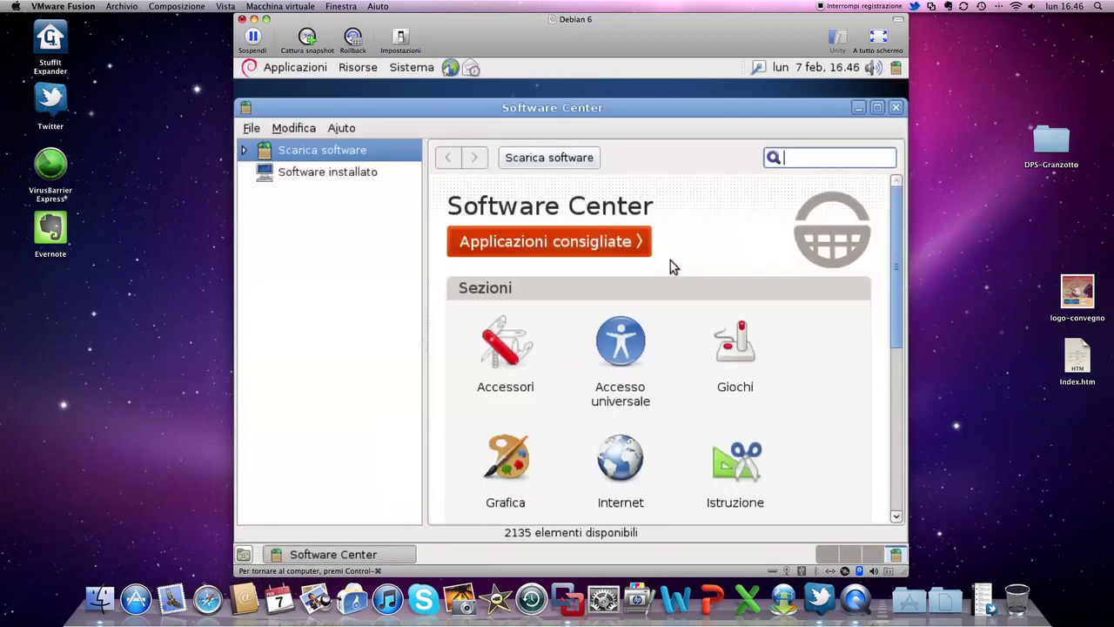
scroll(668, 281, down, 6)
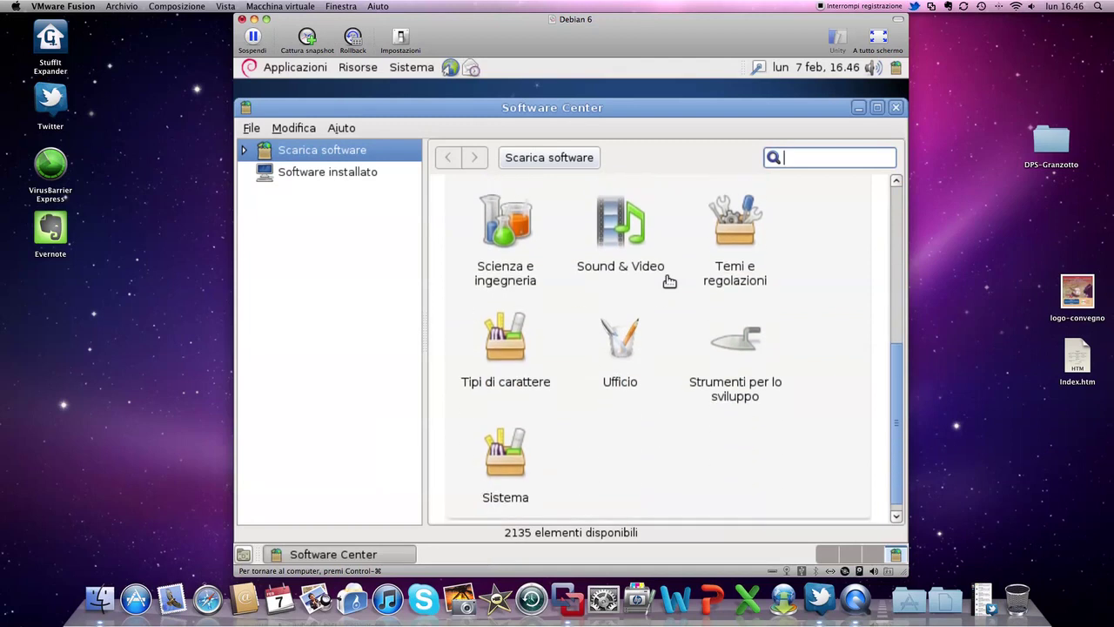
scroll(668, 282, up, 5)
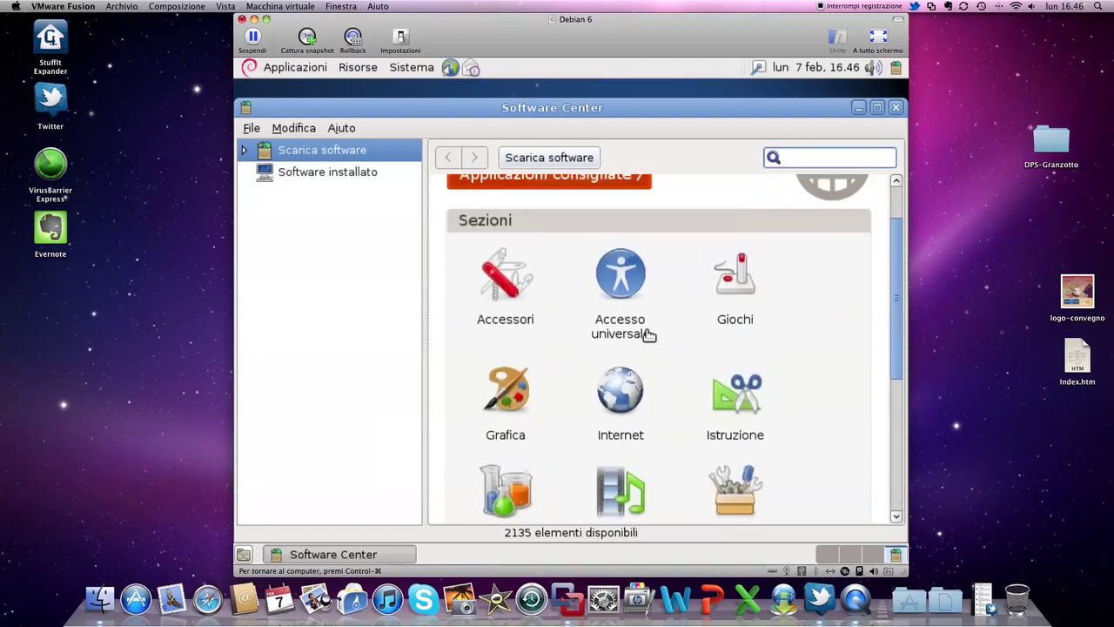
- Examine the list of applications available in the Internet section
click(620, 425)
scroll(635, 413, down, 5)
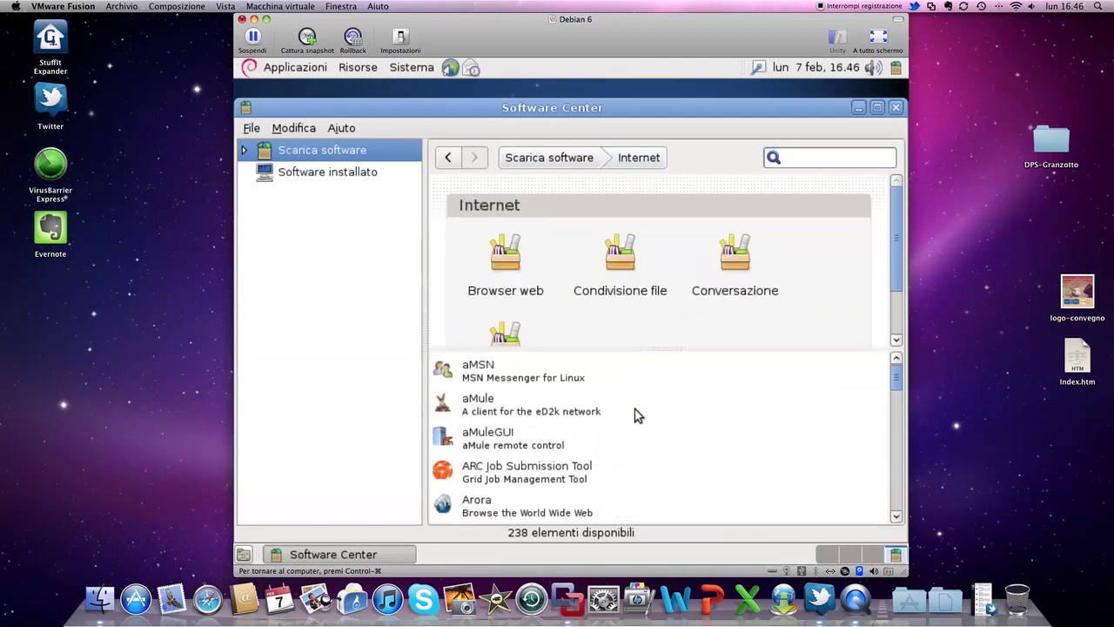
scroll(635, 416, down, 20)
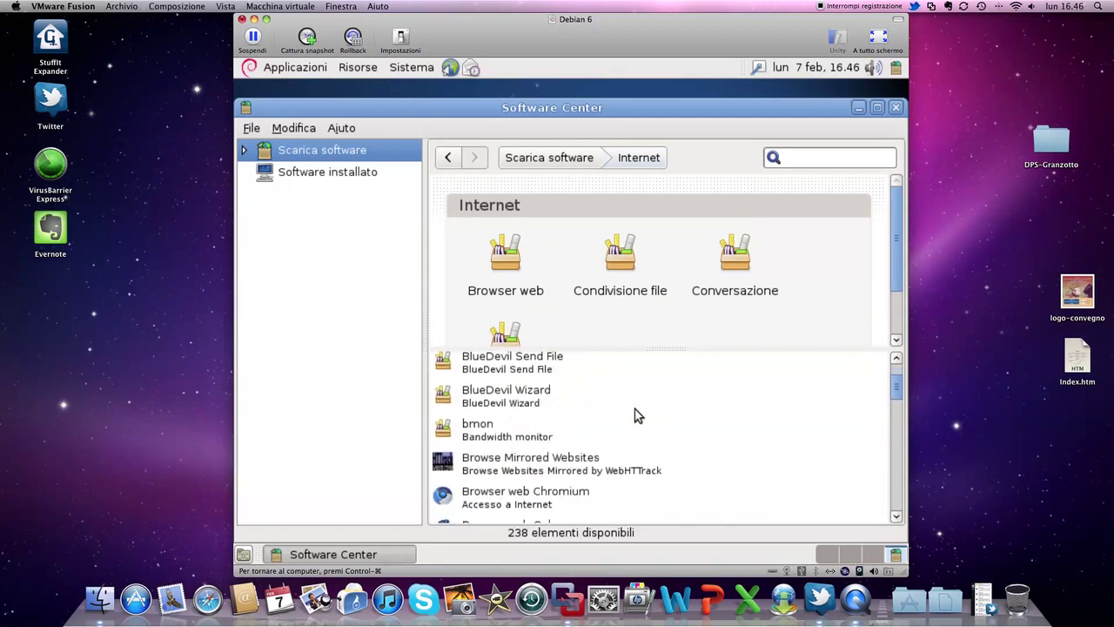
scroll(635, 415, down, 20)
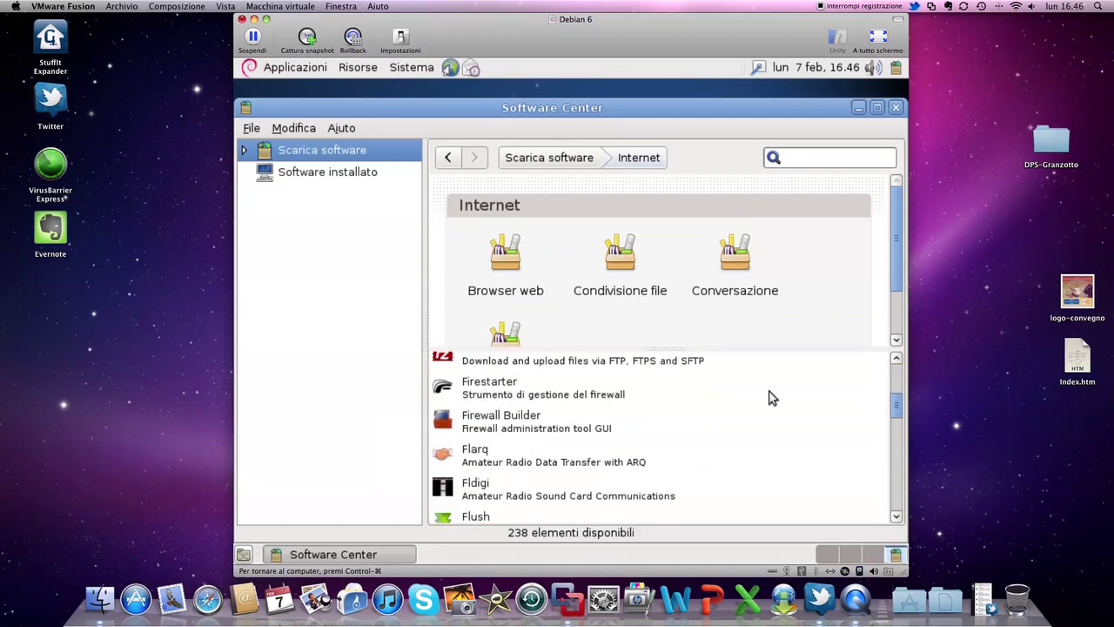
click(896, 358)
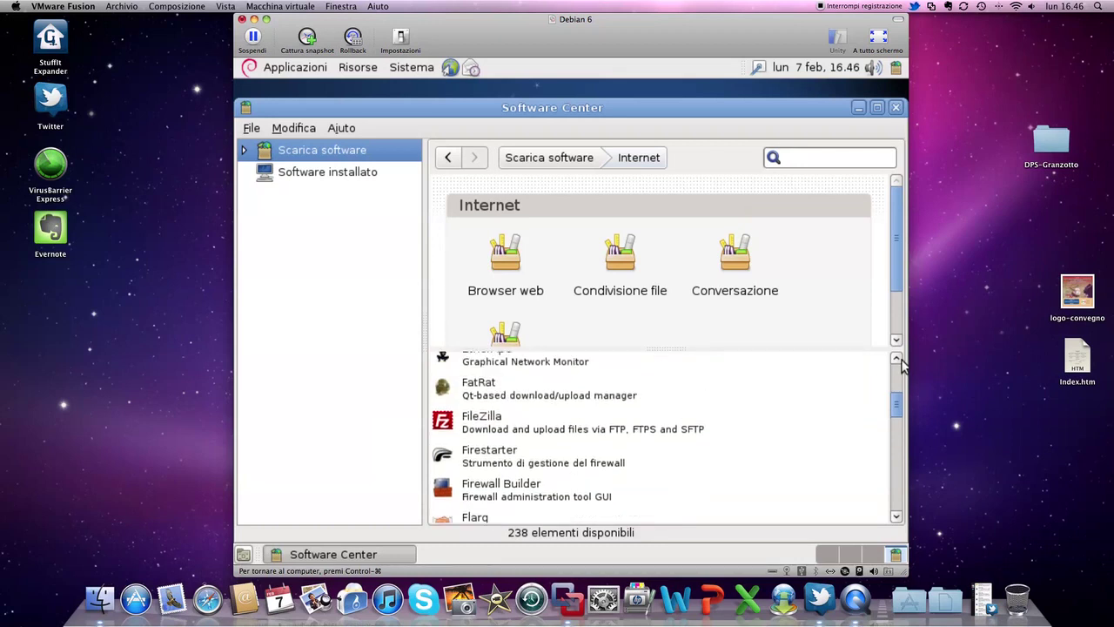
scroll(891, 498, down, 1)
click(895, 517)
click(895, 518)
scroll(727, 402, down, 5)
scroll(726, 402, down, 10)
scroll(727, 402, down, 10)
scroll(727, 402, down, 10)
scroll(726, 402, up, 3)
scroll(727, 402, up, 8)
scroll(727, 402, down, 1)
scroll(727, 409, down, 3)
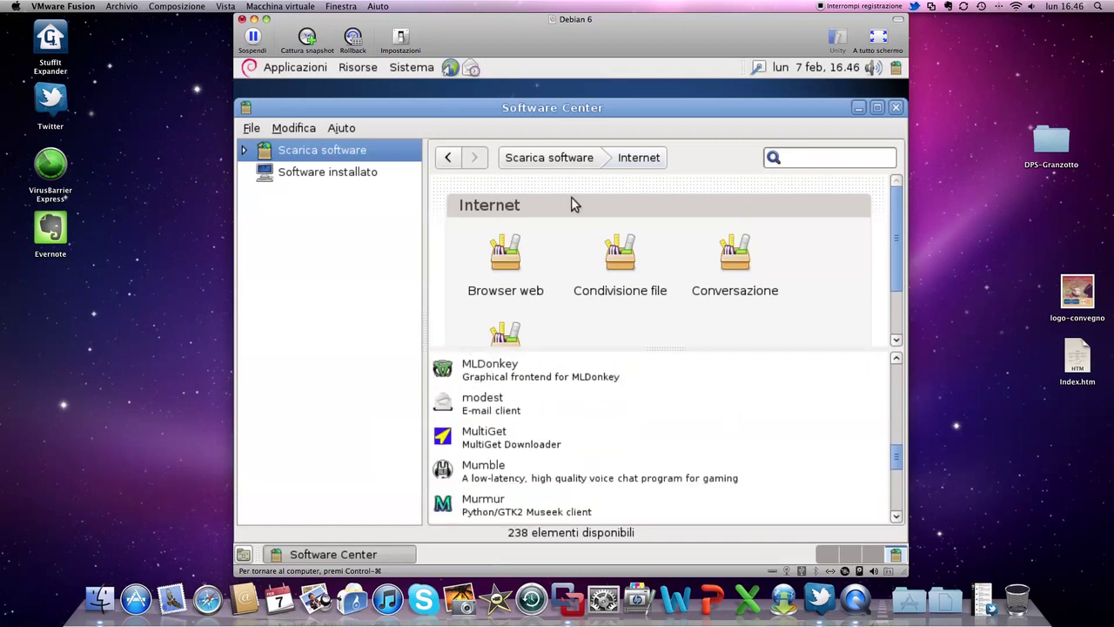
- Install Browser web Chromium from the Browser web subsection, authorizing with the administrator password
click(525, 242)
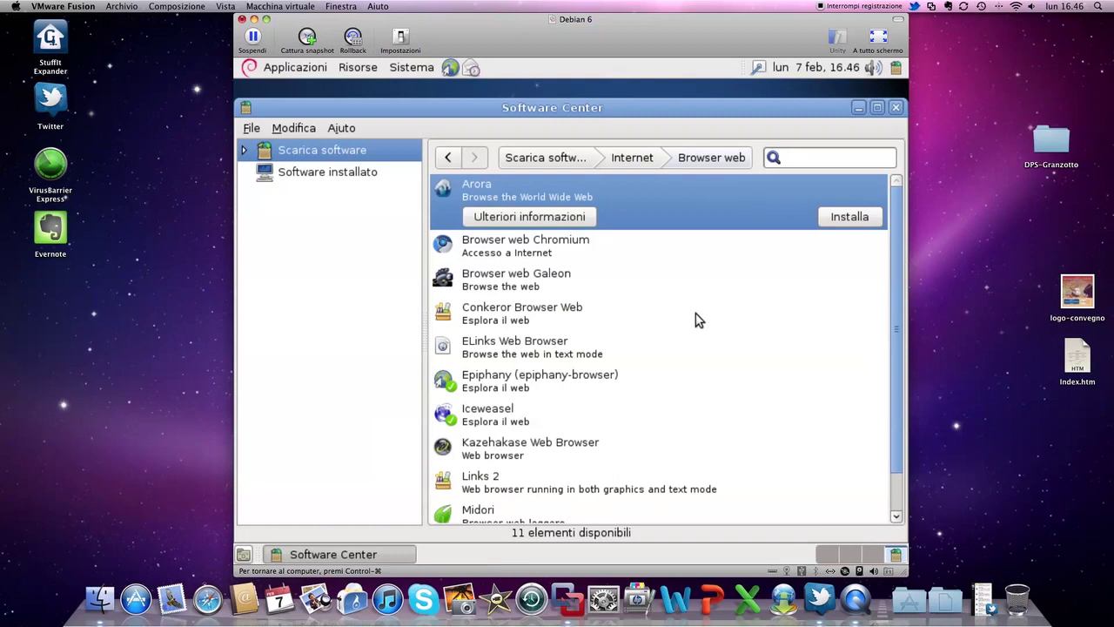
scroll(533, 265, down, 1)
scroll(532, 266, up, 1)
click(530, 250)
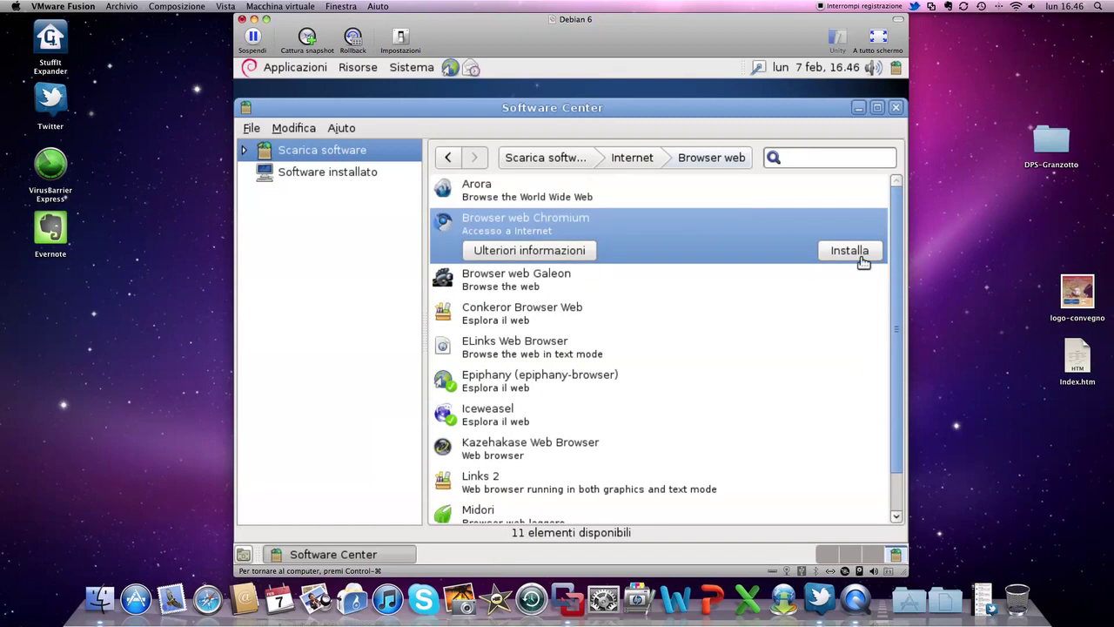
click(843, 255)
text(******)
key(Return)
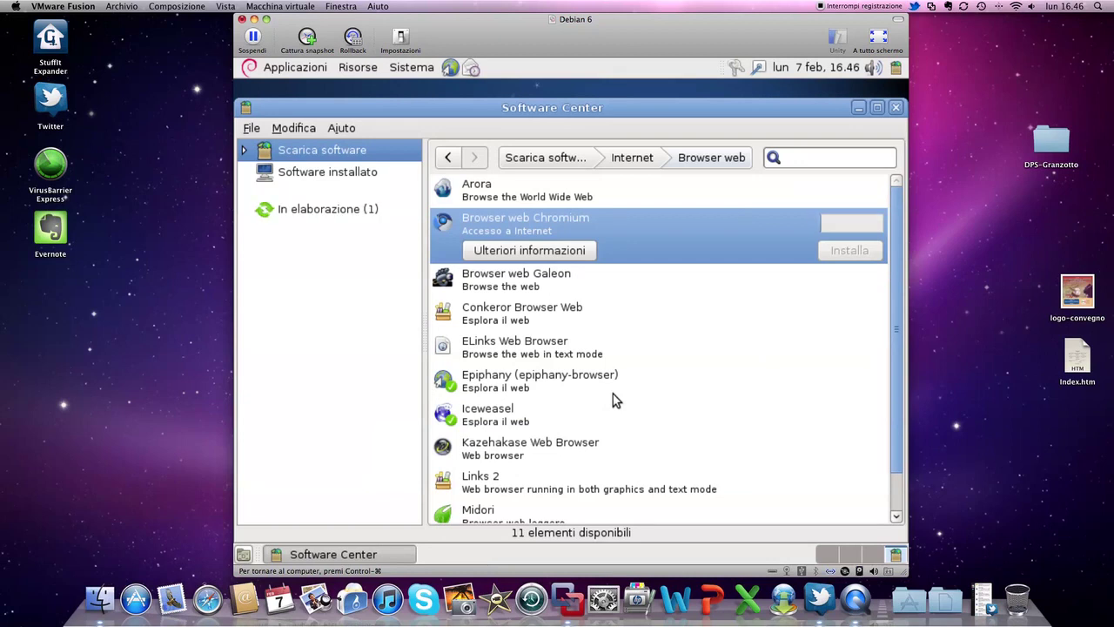
- Check the installation in progress and the list of installed software in Software Center, and close it
click(322, 212)
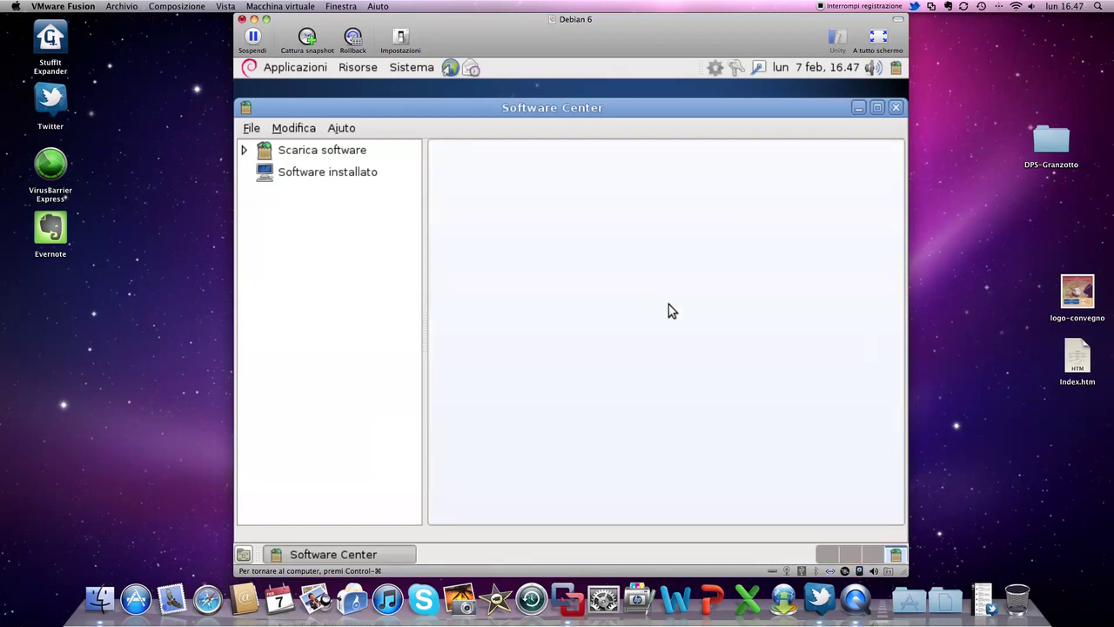
click(294, 180)
scroll(709, 374, down, 10)
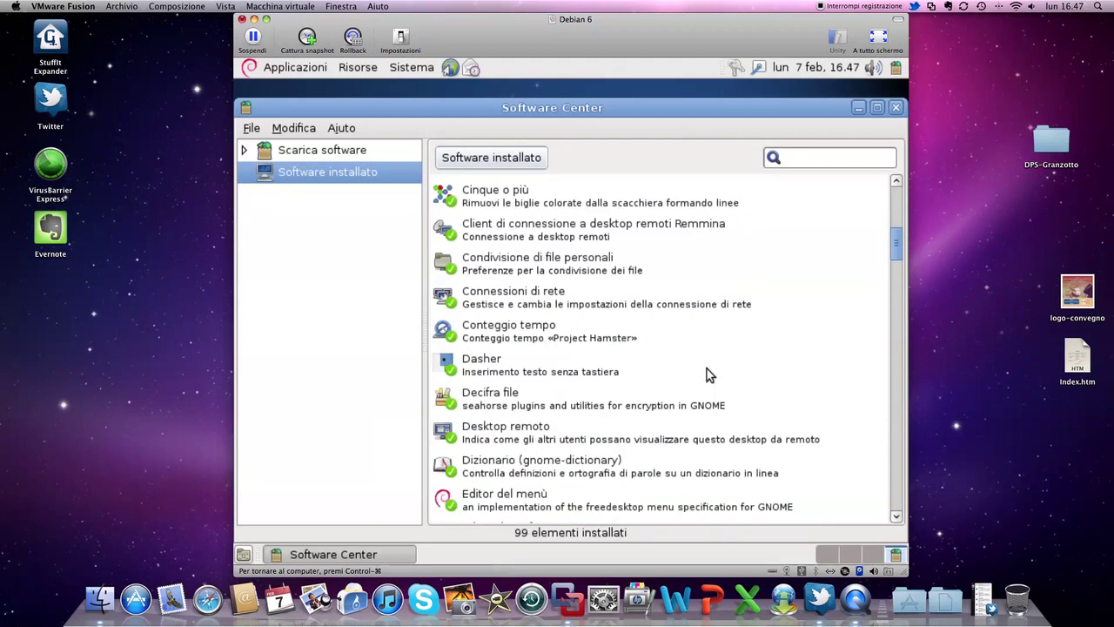
scroll(709, 374, down, 10)
scroll(709, 374, up, 6)
scroll(709, 374, up, 8)
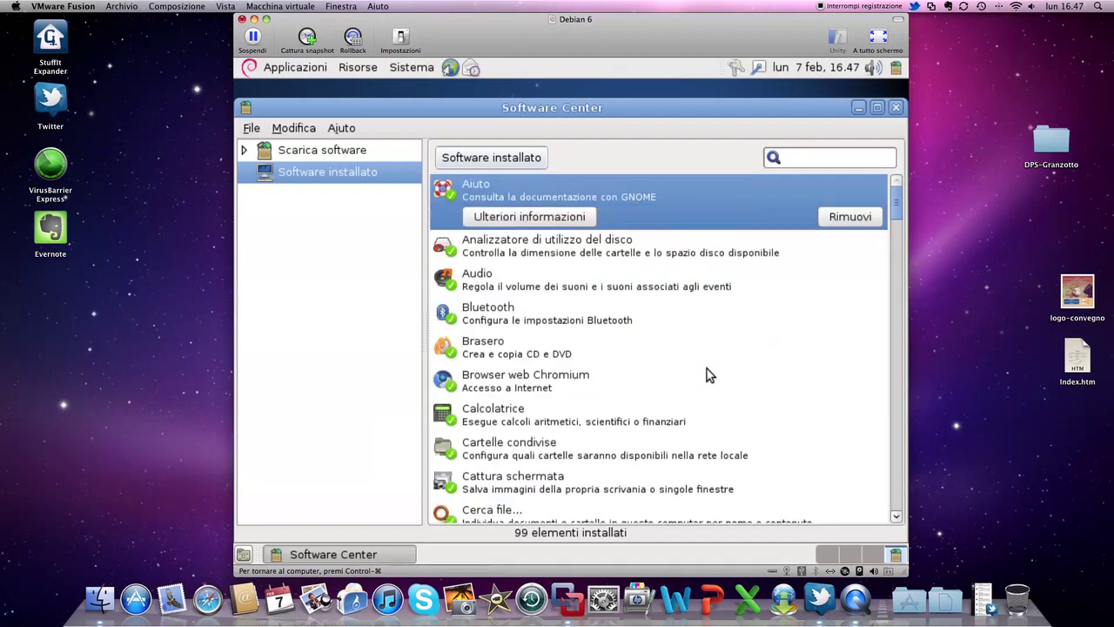
click(896, 107)
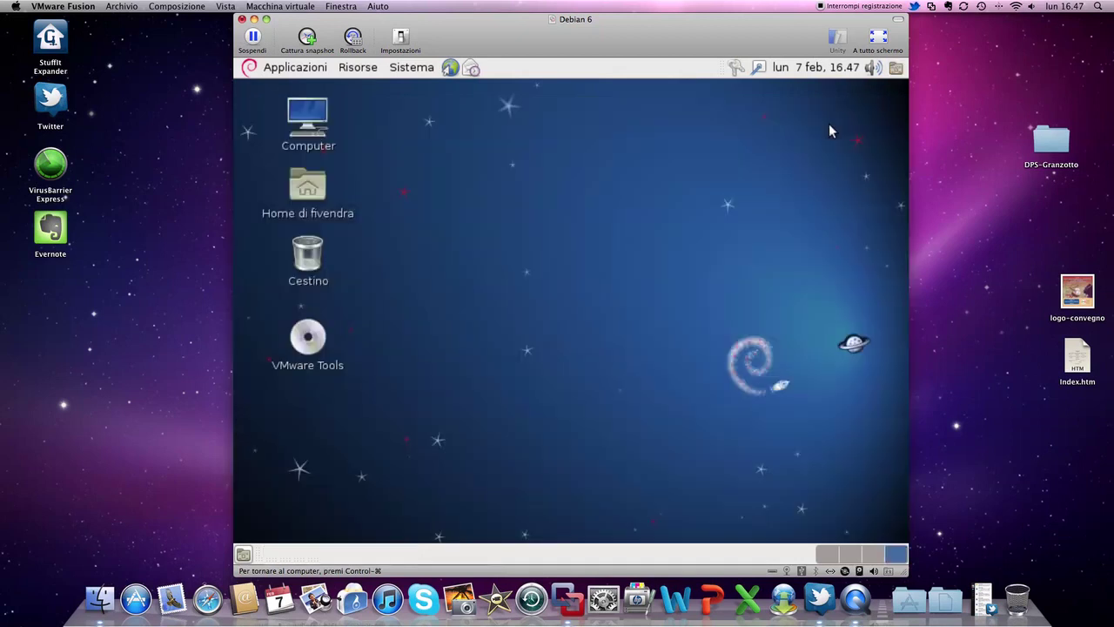
- Launch Browser web Chromium from the Internet applications and start it with Chromium set as the default browser
click(409, 70)
click(407, 71)
click(409, 70)
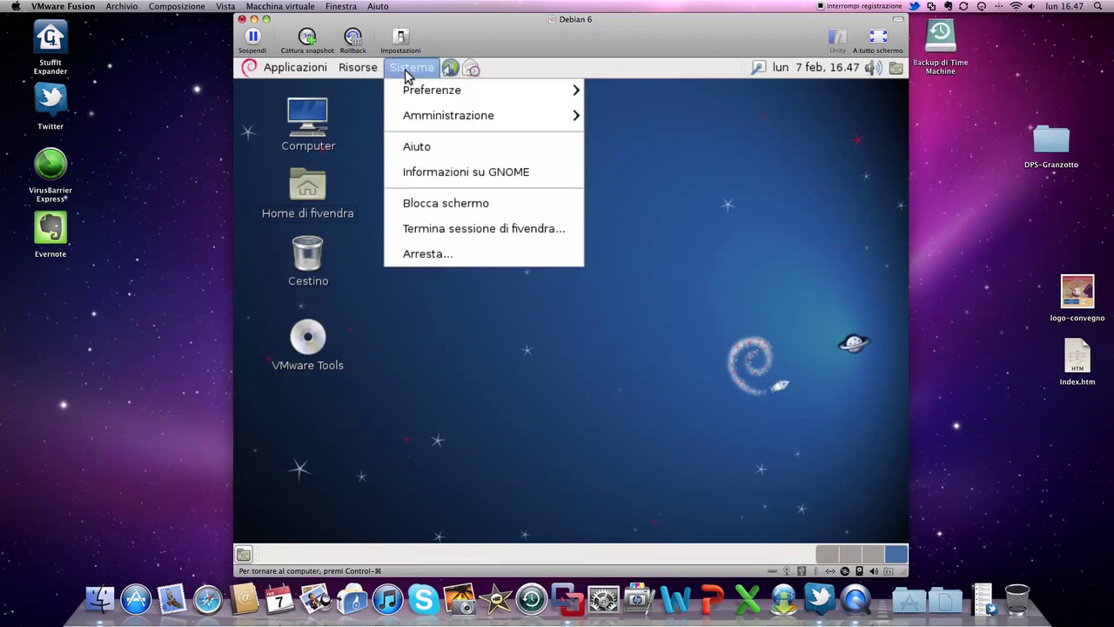
mouse_move(249, 72)
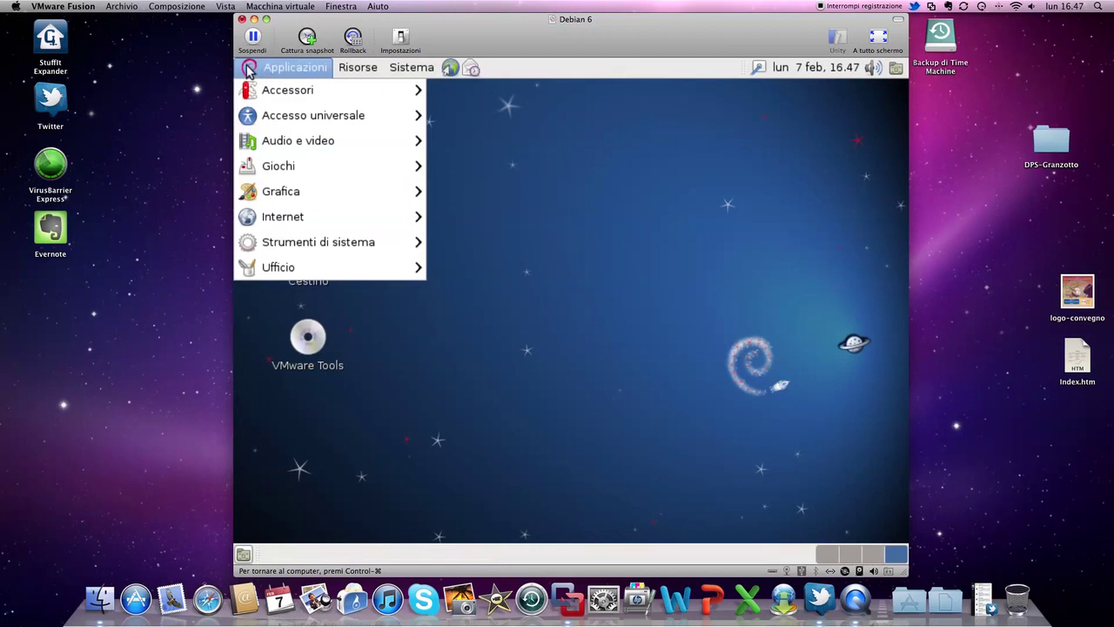
mouse_move(349, 224)
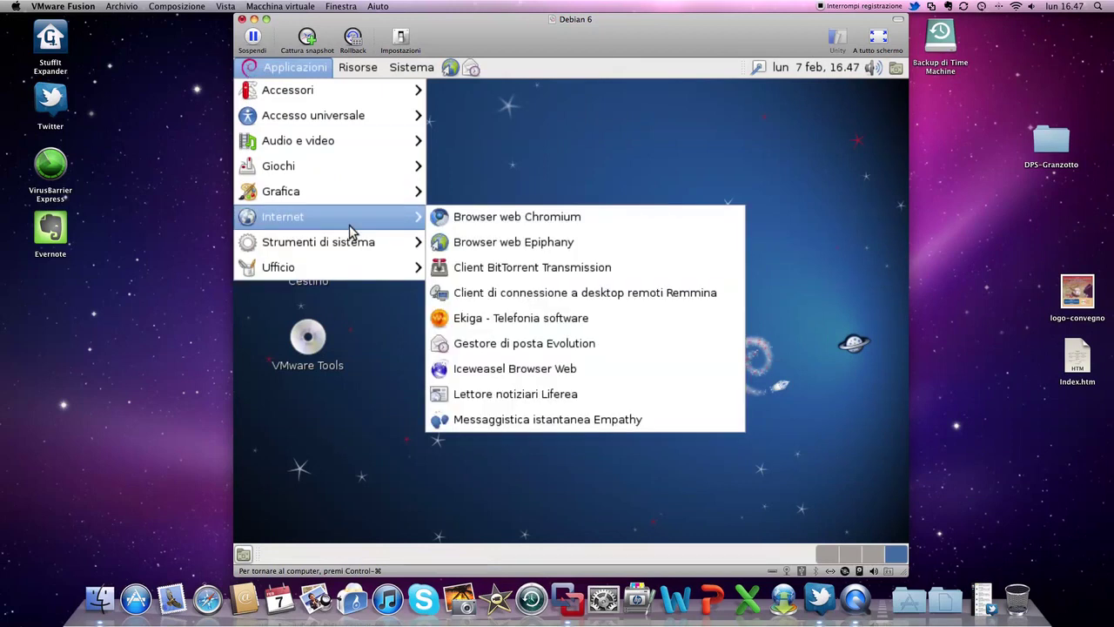
click(568, 217)
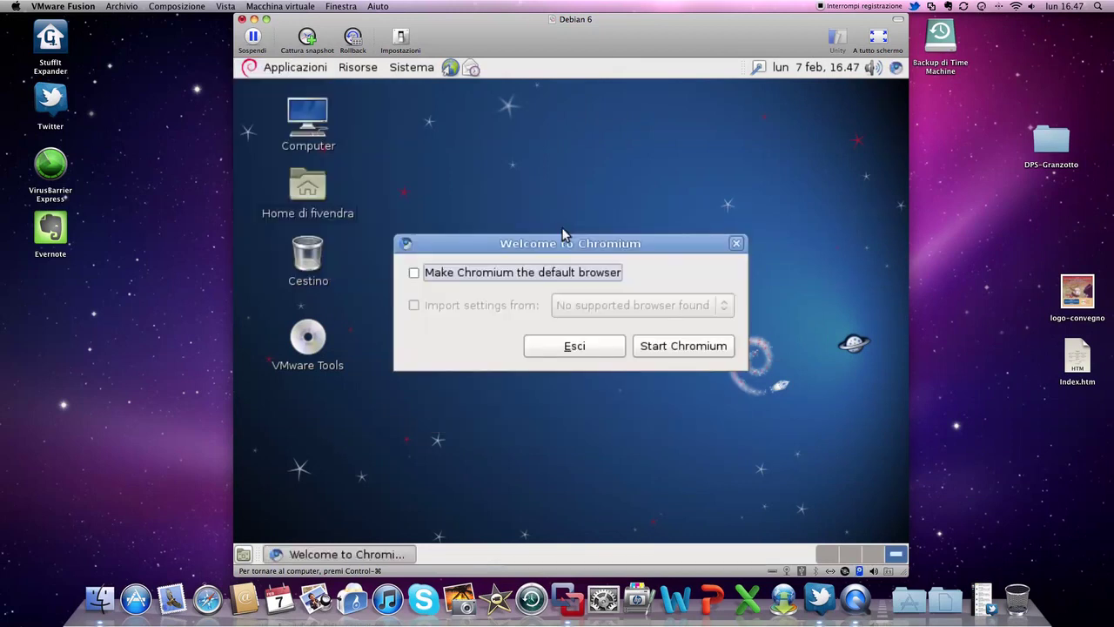
click(414, 272)
click(666, 348)
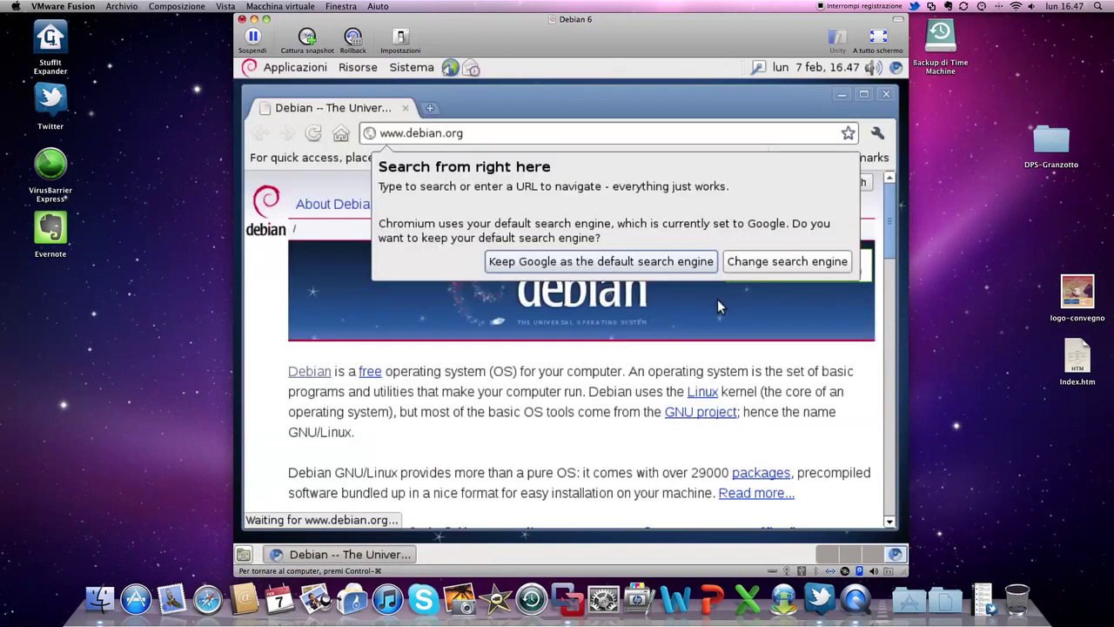
- Open blog.pmi.it in Chromium and look through the blog's home page
drag(493, 132, 376, 131)
text(b)
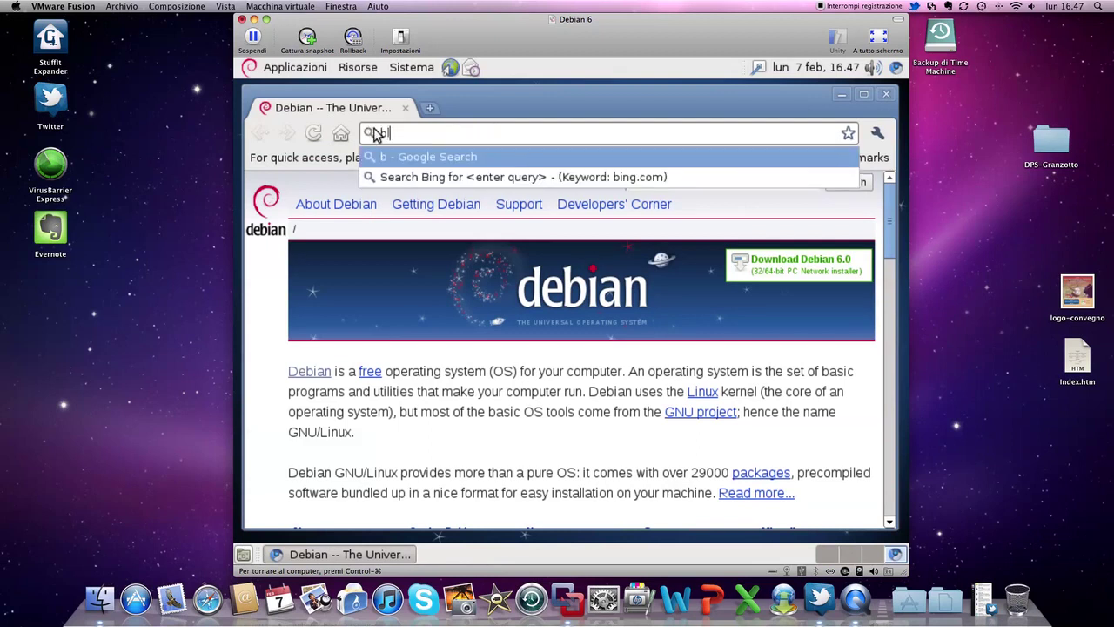
text(log.pmi.it)
key(Return)
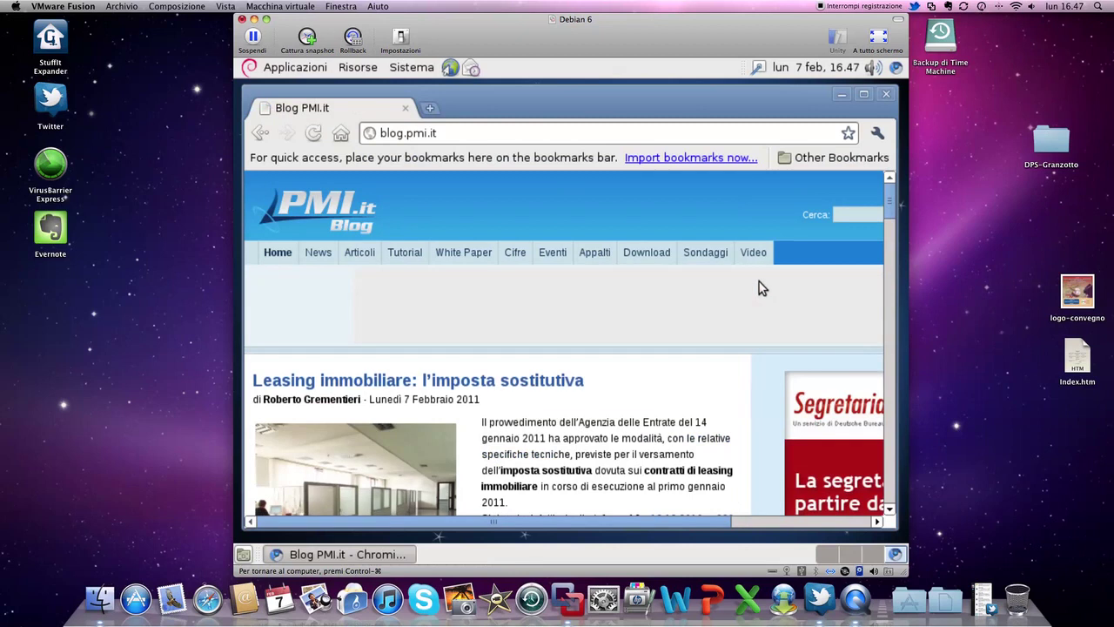
scroll(763, 287, down, 5)
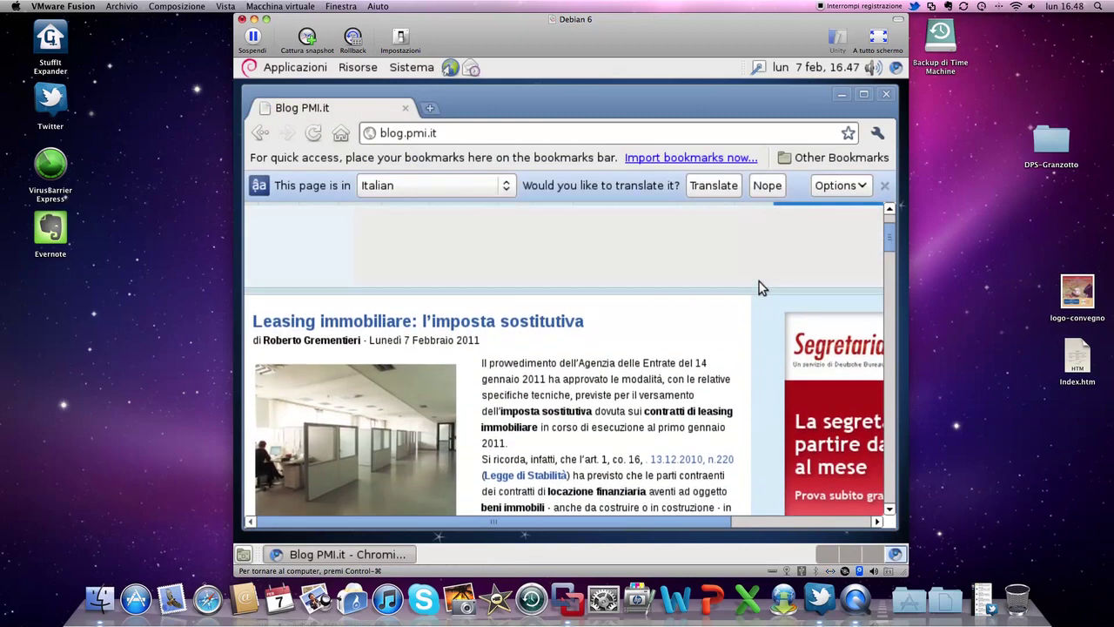
scroll(763, 287, down, 5)
scroll(762, 287, up, 10)
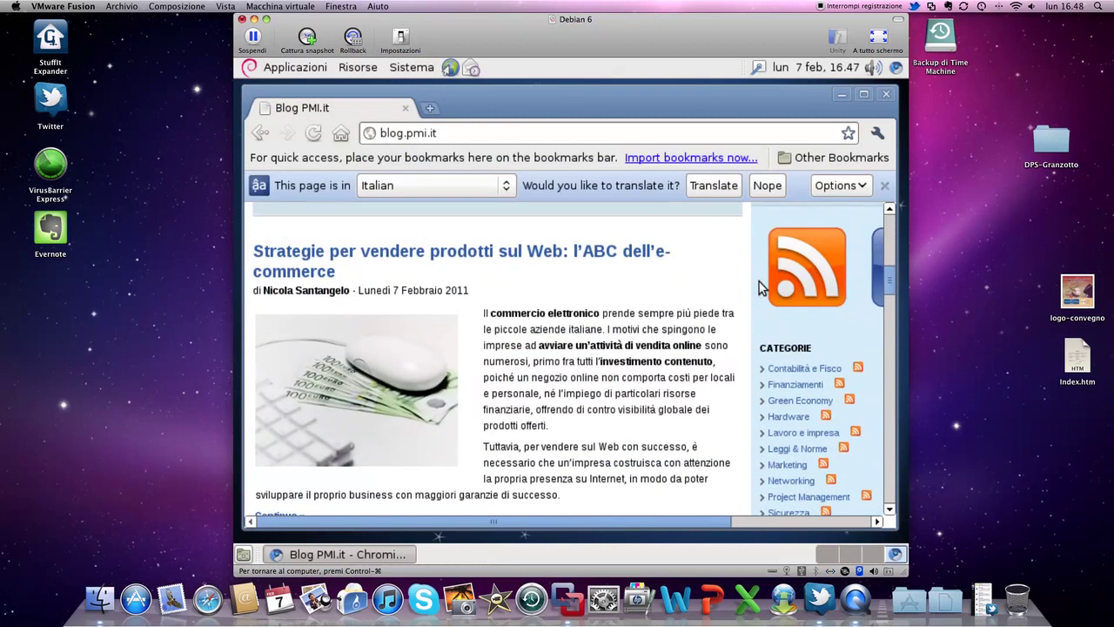
click(454, 132)
text(www)
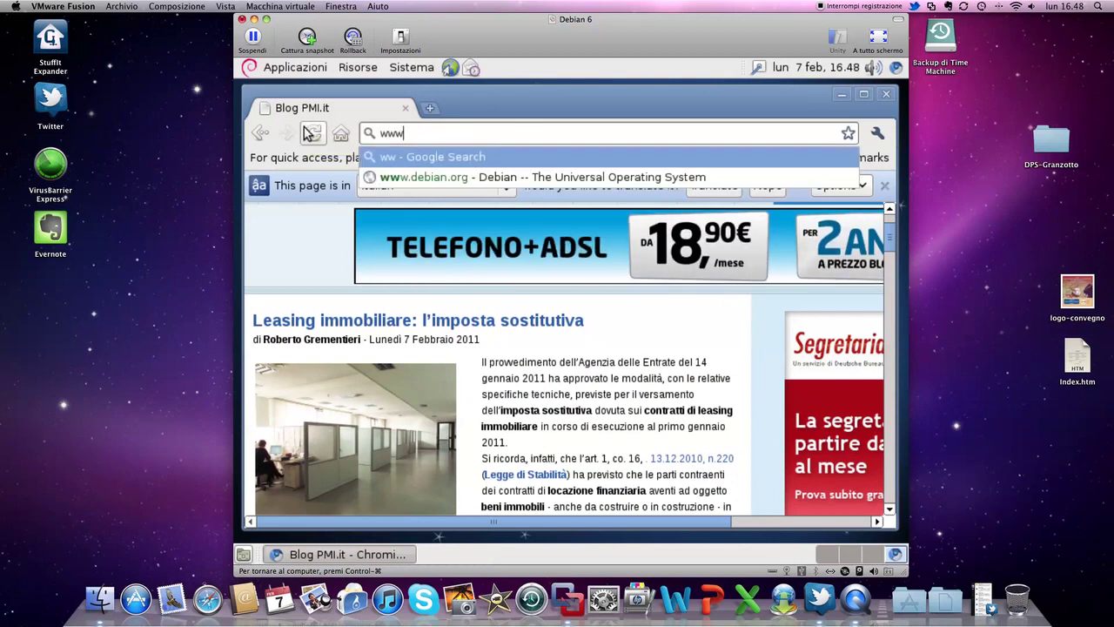
text(.corriere.it)
key(Return)
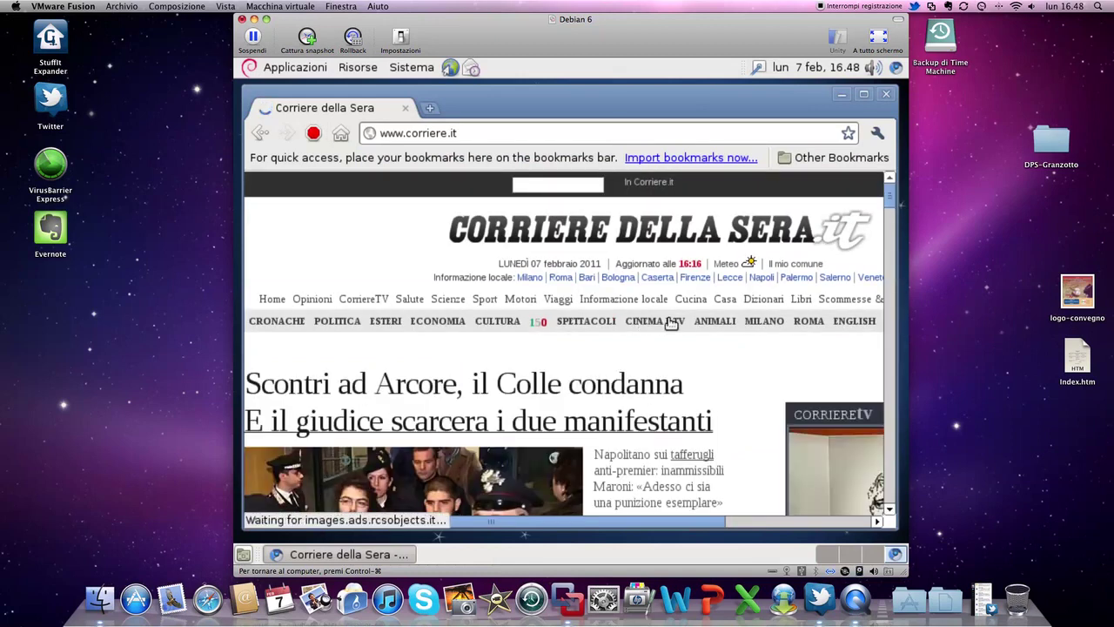
scroll(896, 202, down, 1)
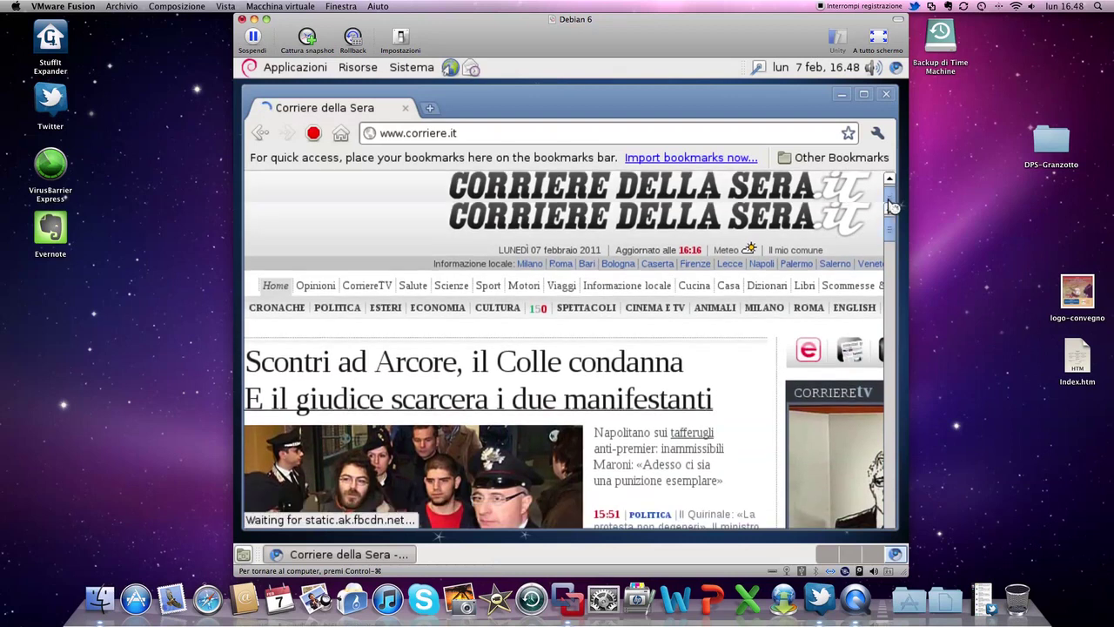
mouse_move(893, 237)
mouse_down()
mouse_move(891, 281)
mouse_move(896, 234)
mouse_up()
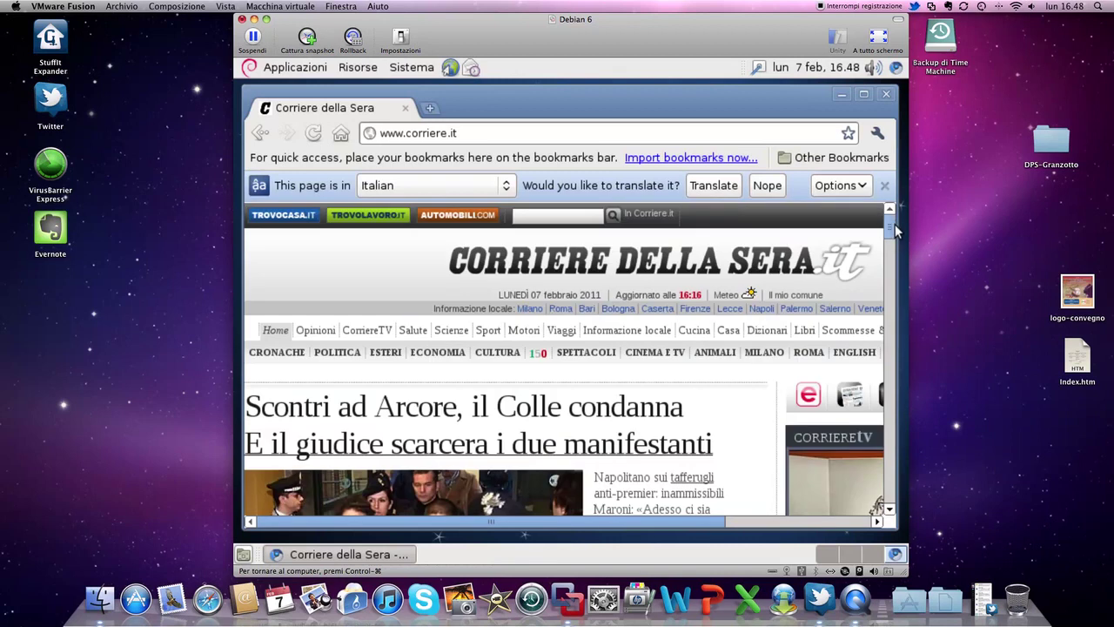
click(886, 95)
- Browse Computer, VMware Tools, Immagini, Video, Scaricati and Documenti in the file manager, and close it
right_click(467, 228)
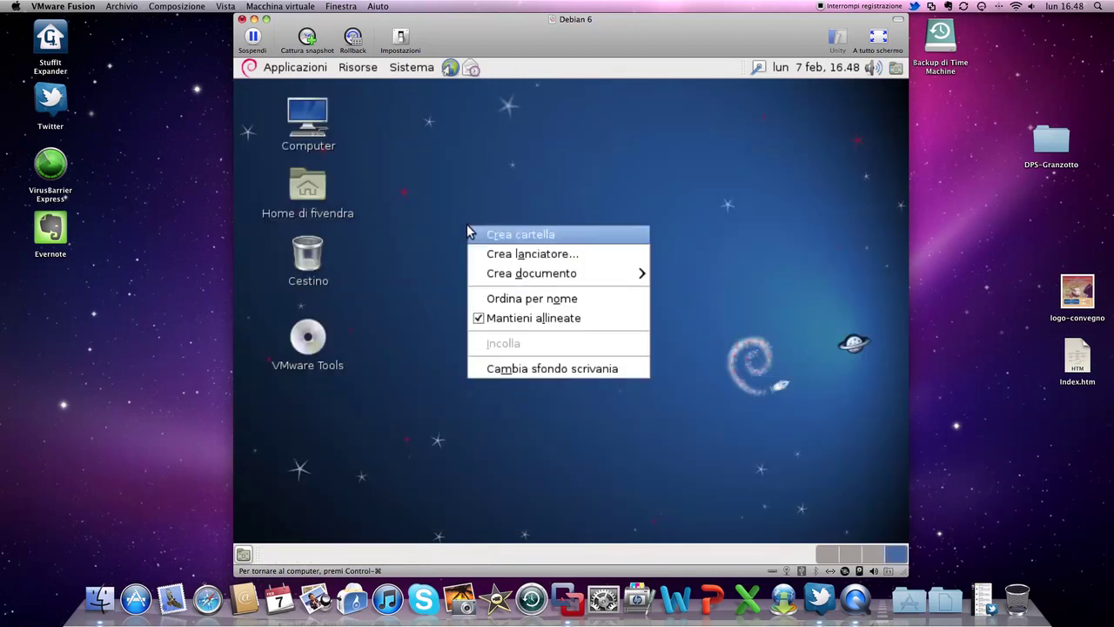
key(Escape)
key(Return)
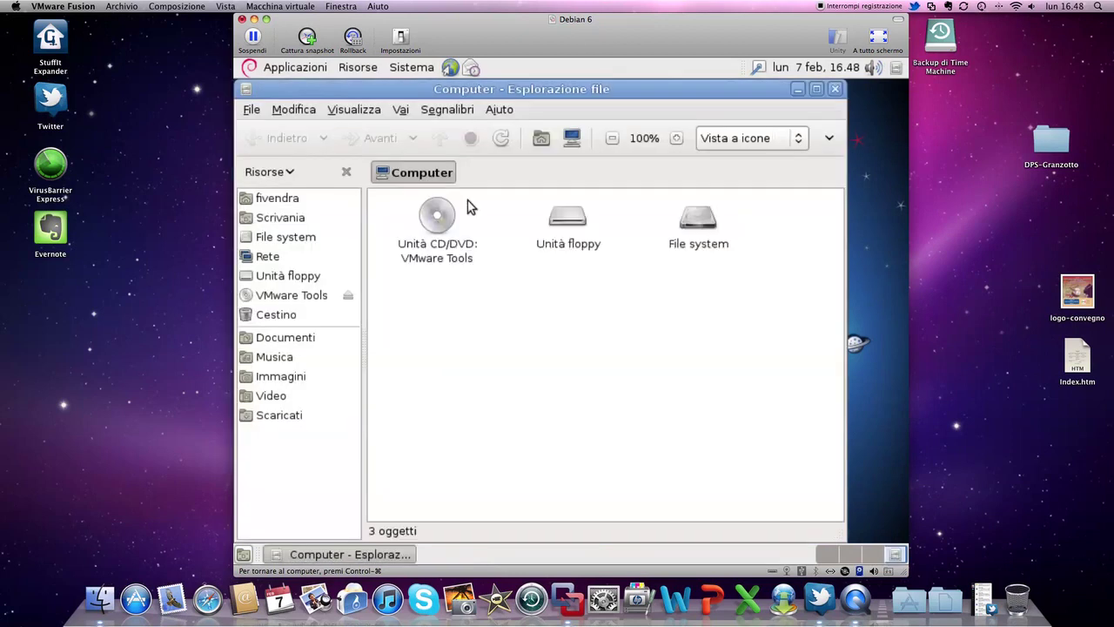
click(291, 295)
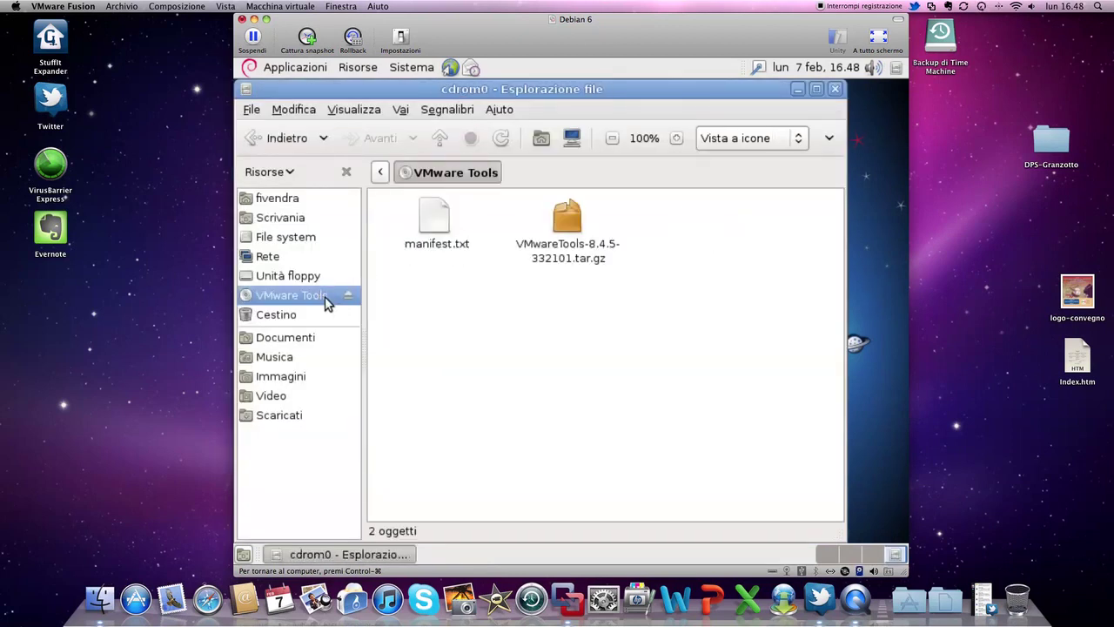
click(296, 374)
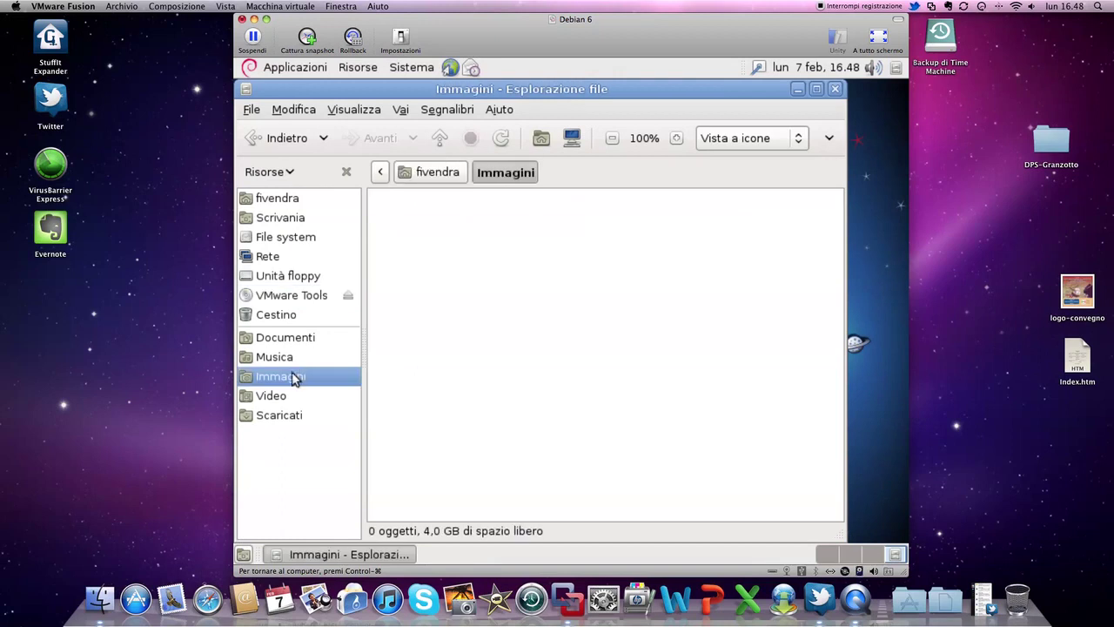
click(278, 396)
click(286, 416)
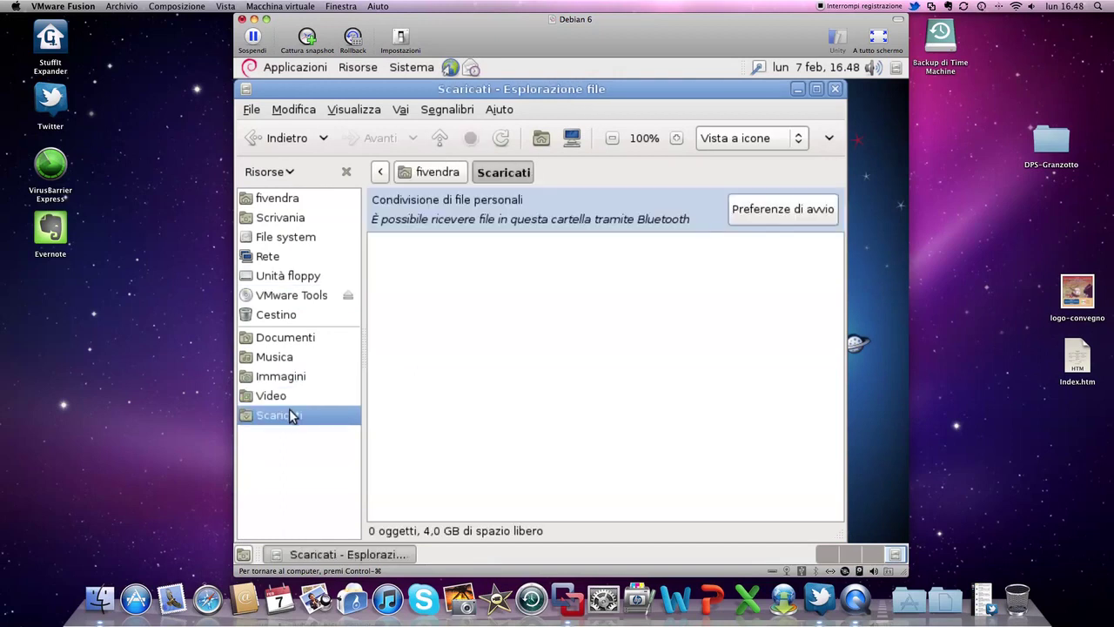
click(293, 339)
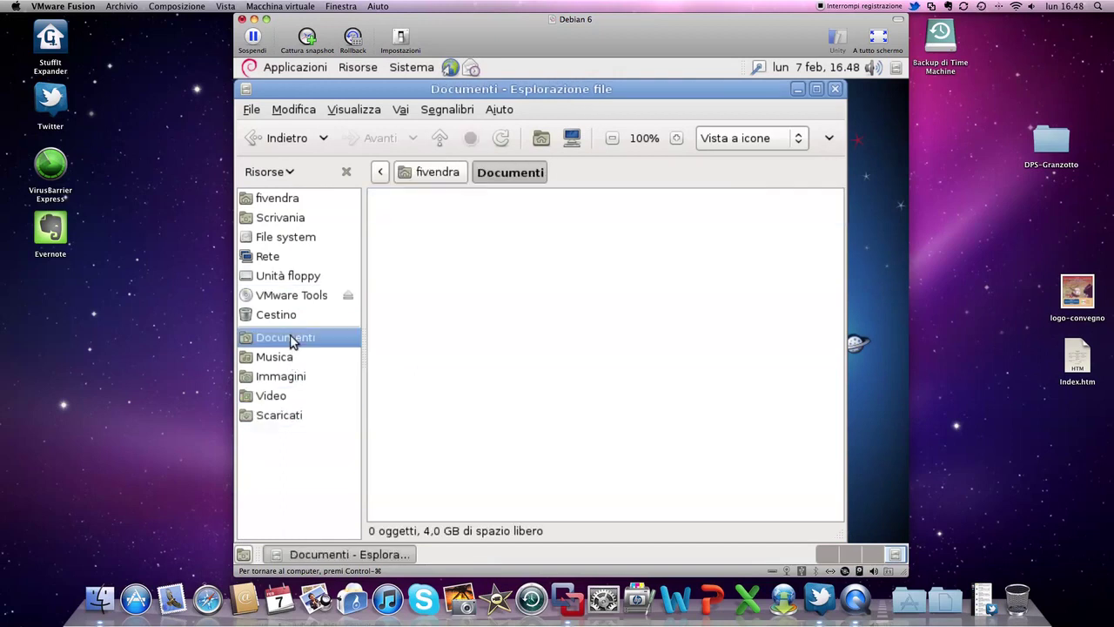
click(836, 90)
- Look over the desktop's network connection options, calendar and volume controls, closing each one
click(758, 69)
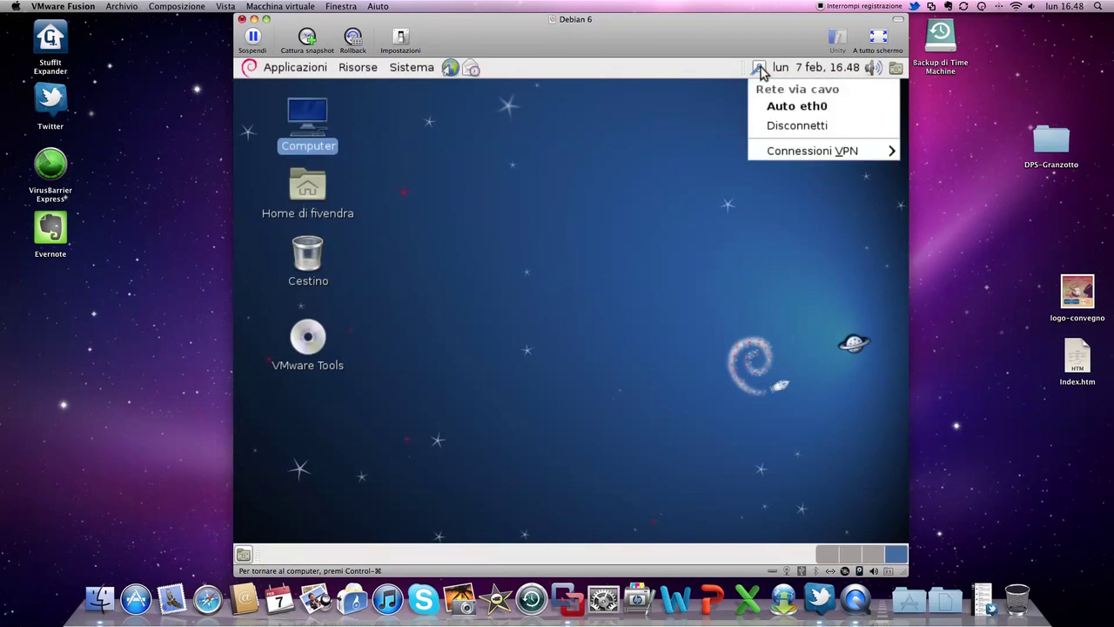
click(658, 170)
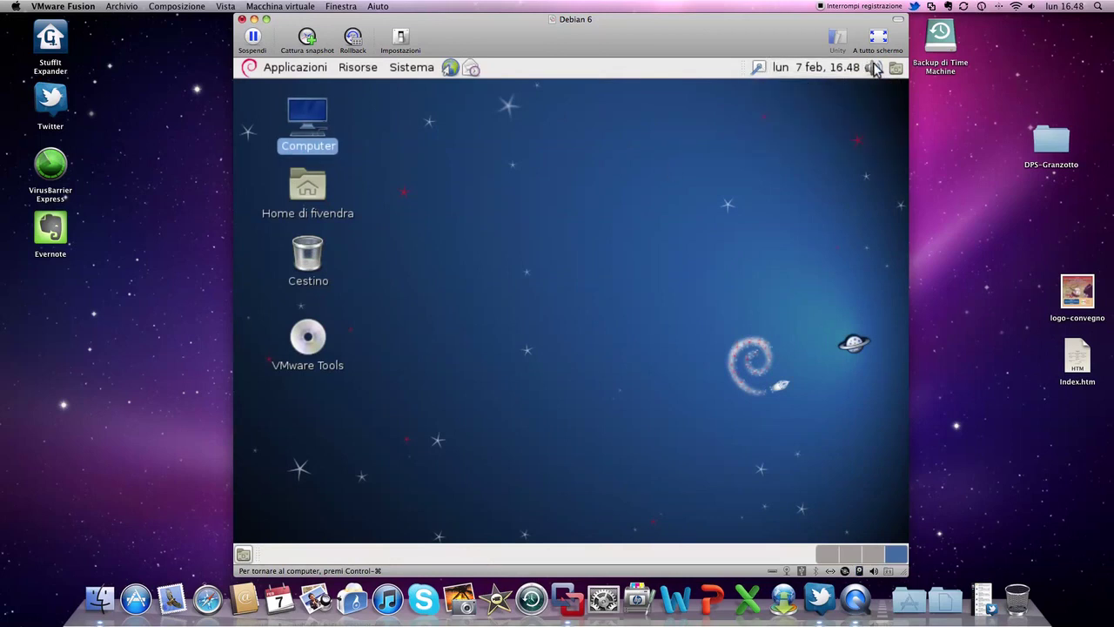
click(853, 70)
click(476, 192)
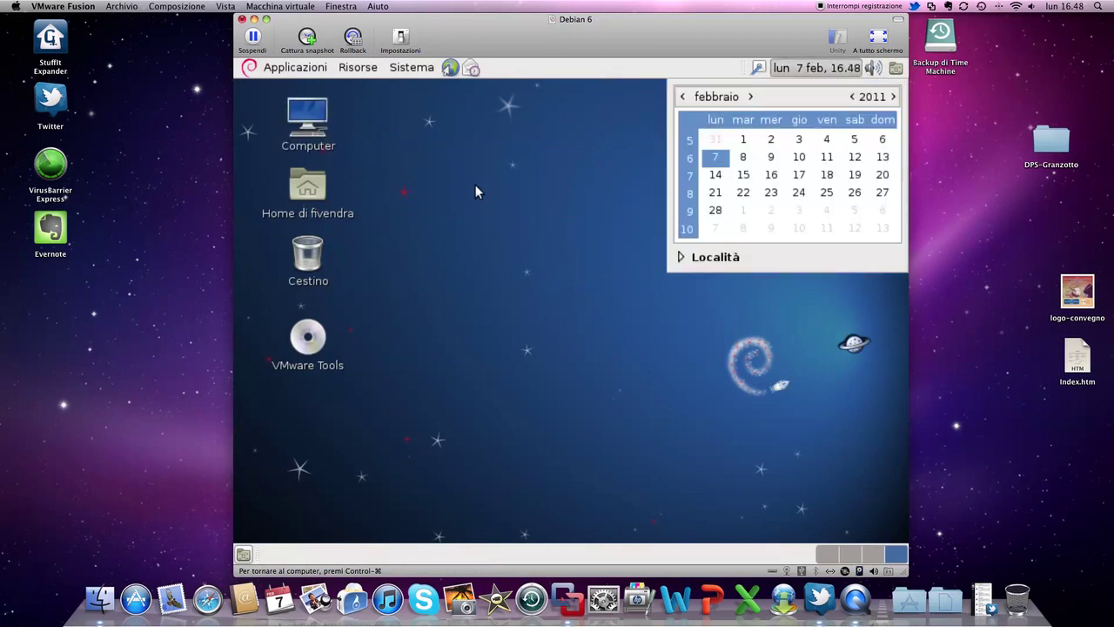
click(873, 70)
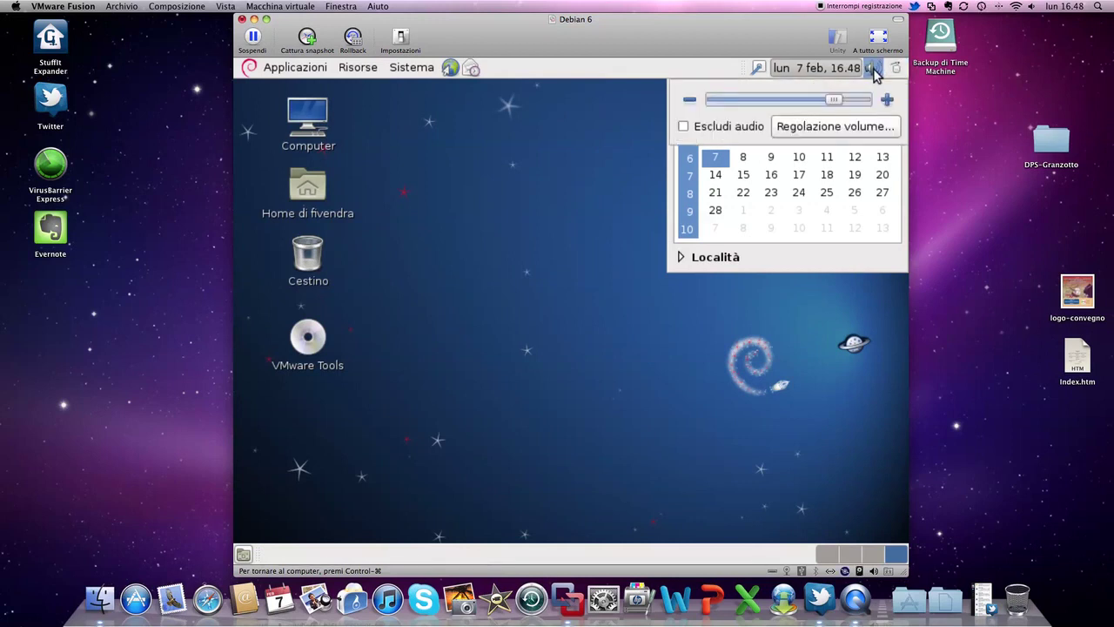
click(873, 71)
click(821, 70)
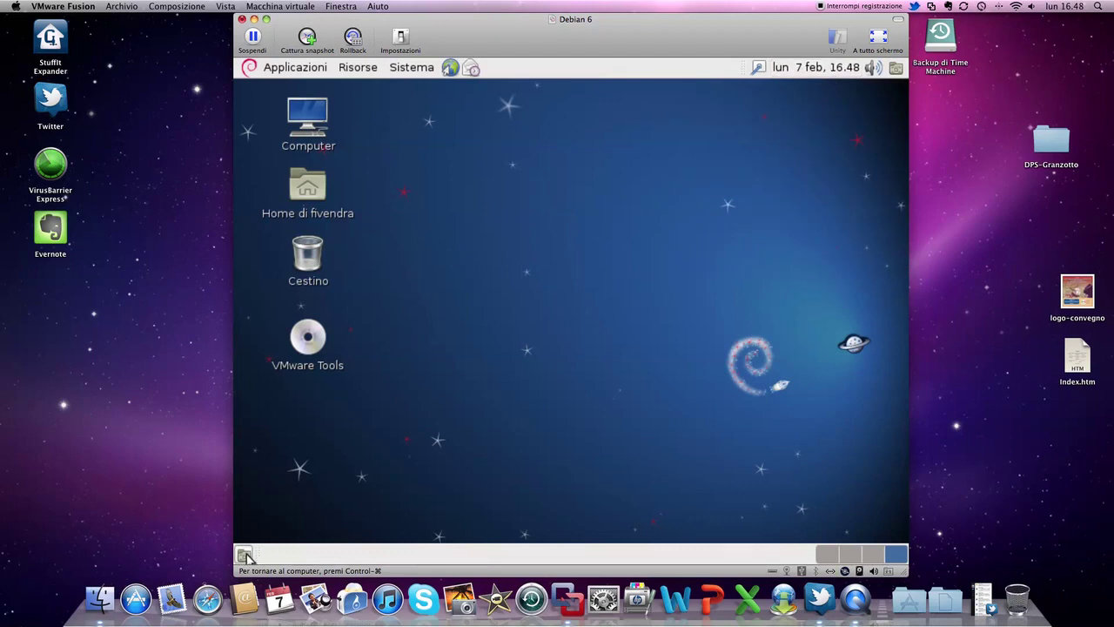
- Switch to the first workspace and shut down the Debian system, confirming with Arresta
scroll(866, 557, up, 3)
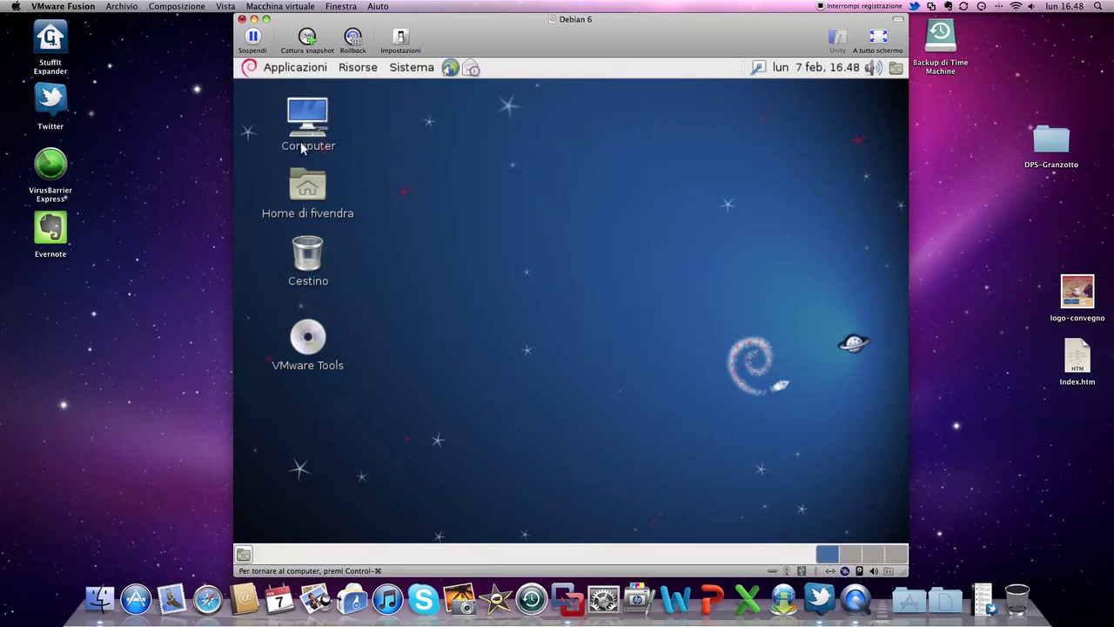
click(301, 70)
mouse_move(346, 74)
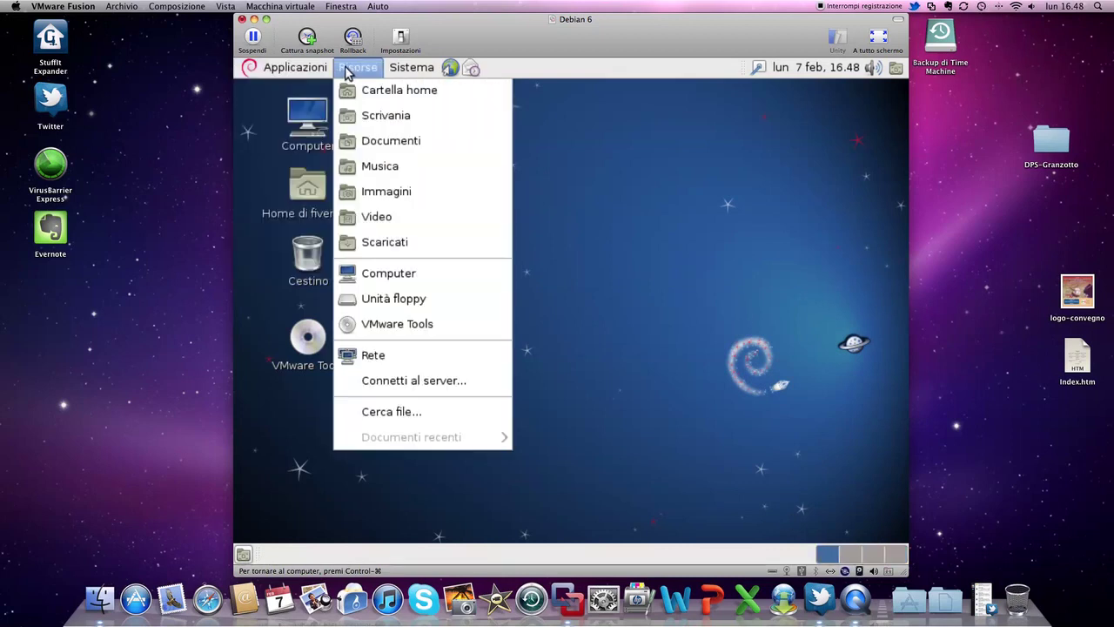
mouse_move(393, 71)
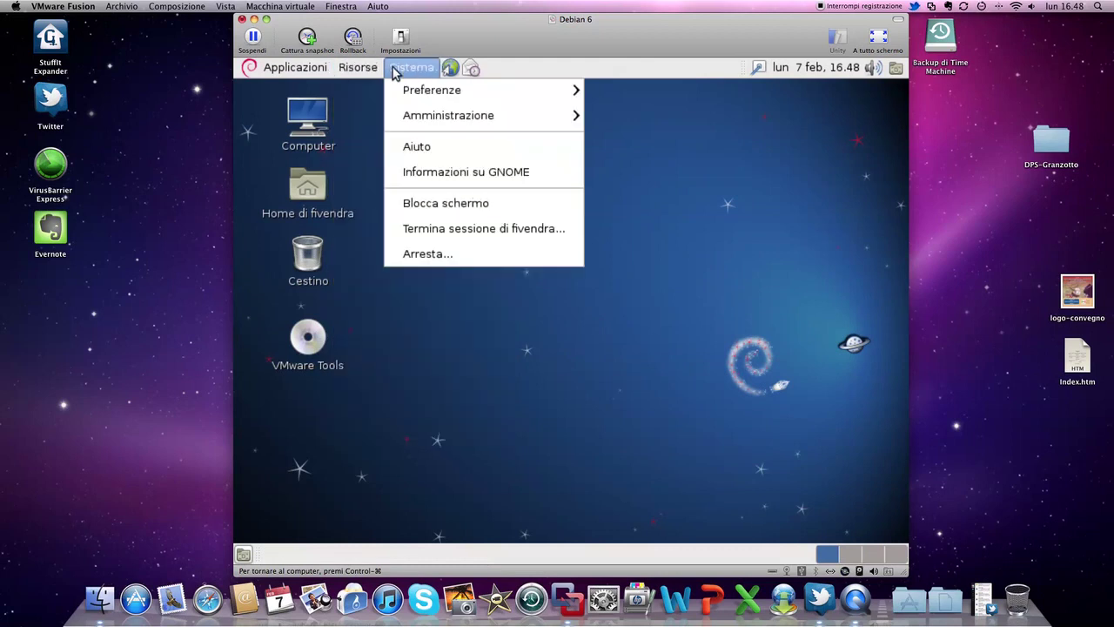
click(432, 256)
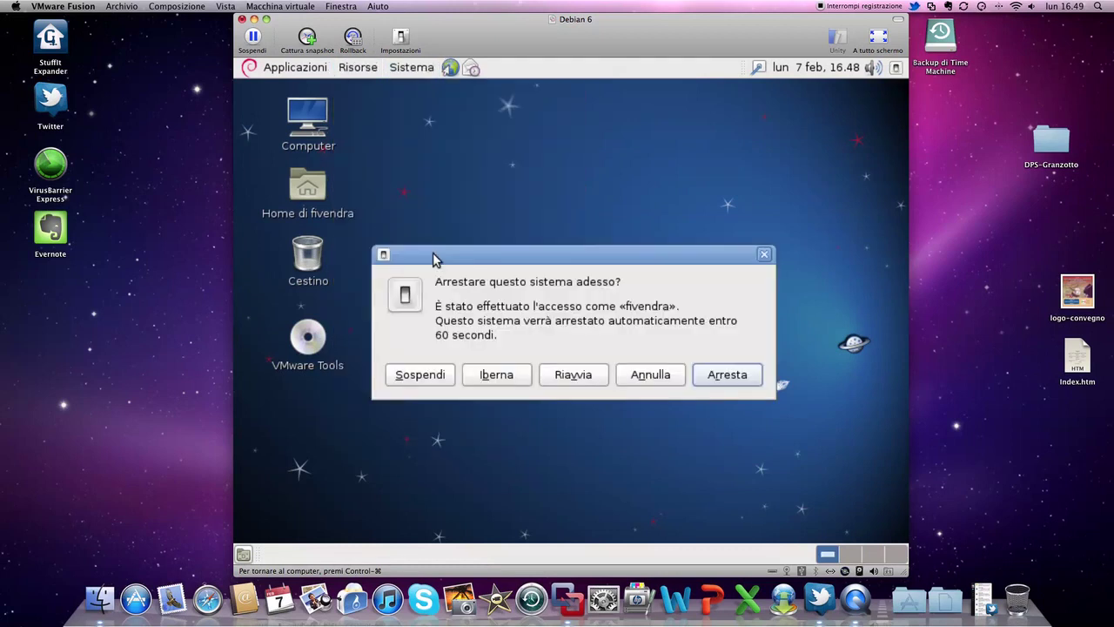
click(747, 381)
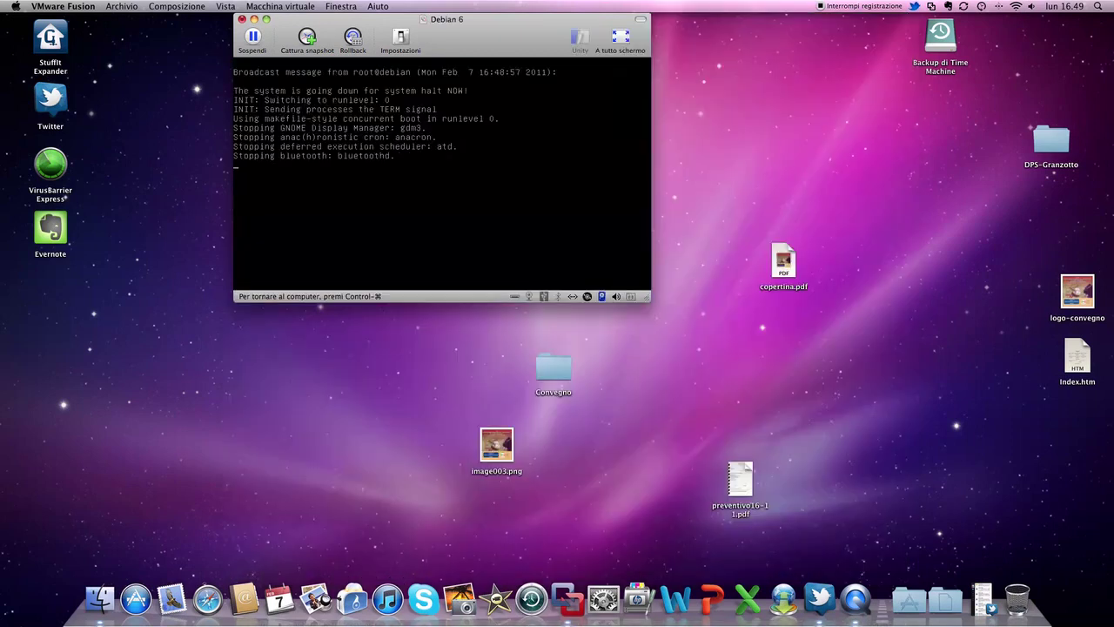